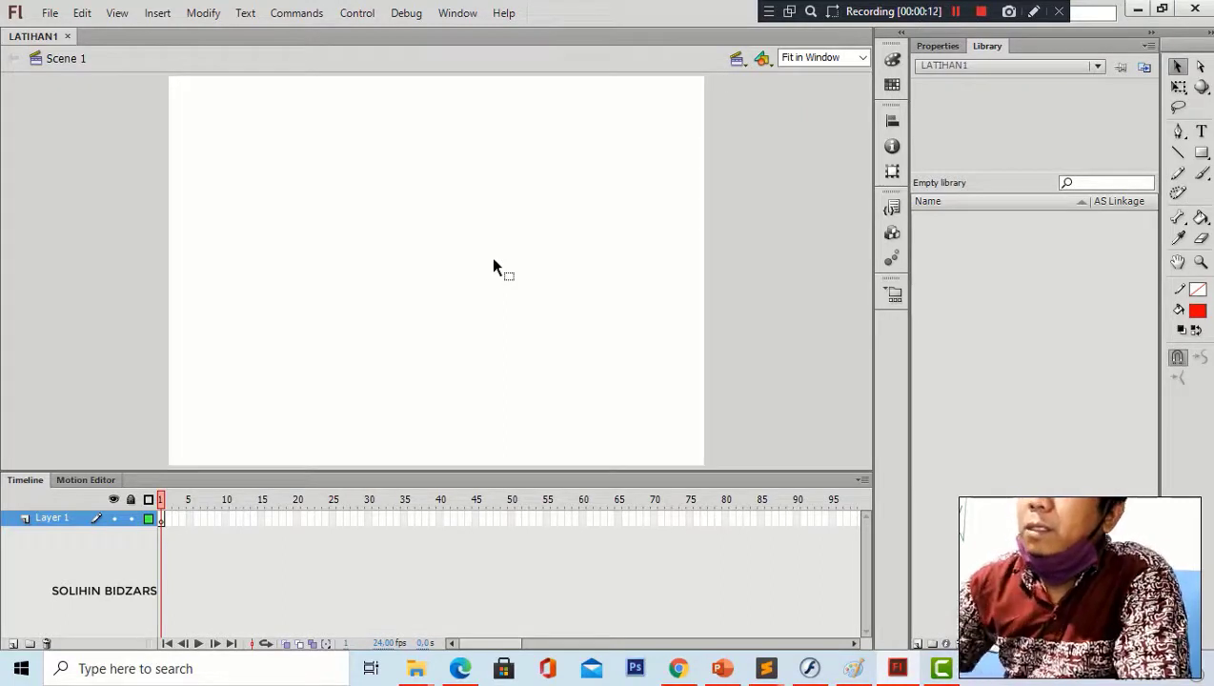
- Set the document dimensions to 600 px wide by 300 px high, with pixels as the ruler units
{"action": "left_click", "coordinate": [937, 46]}
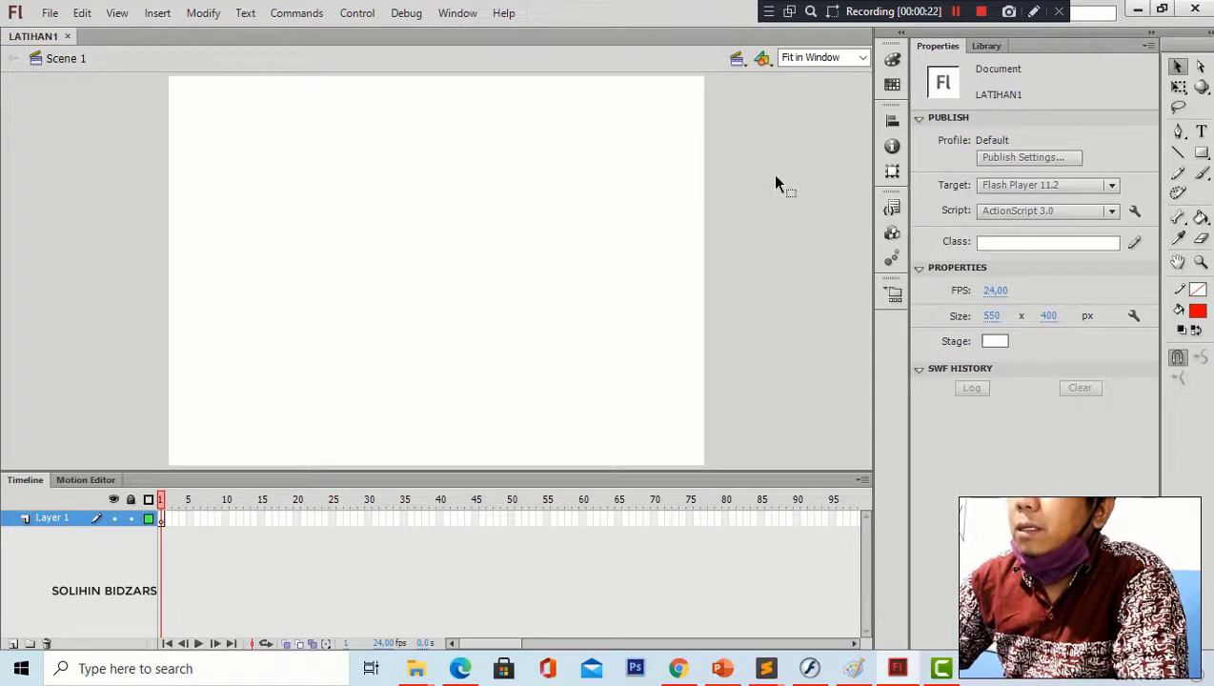
{"action": "left_click", "coordinate": [1134, 316]}
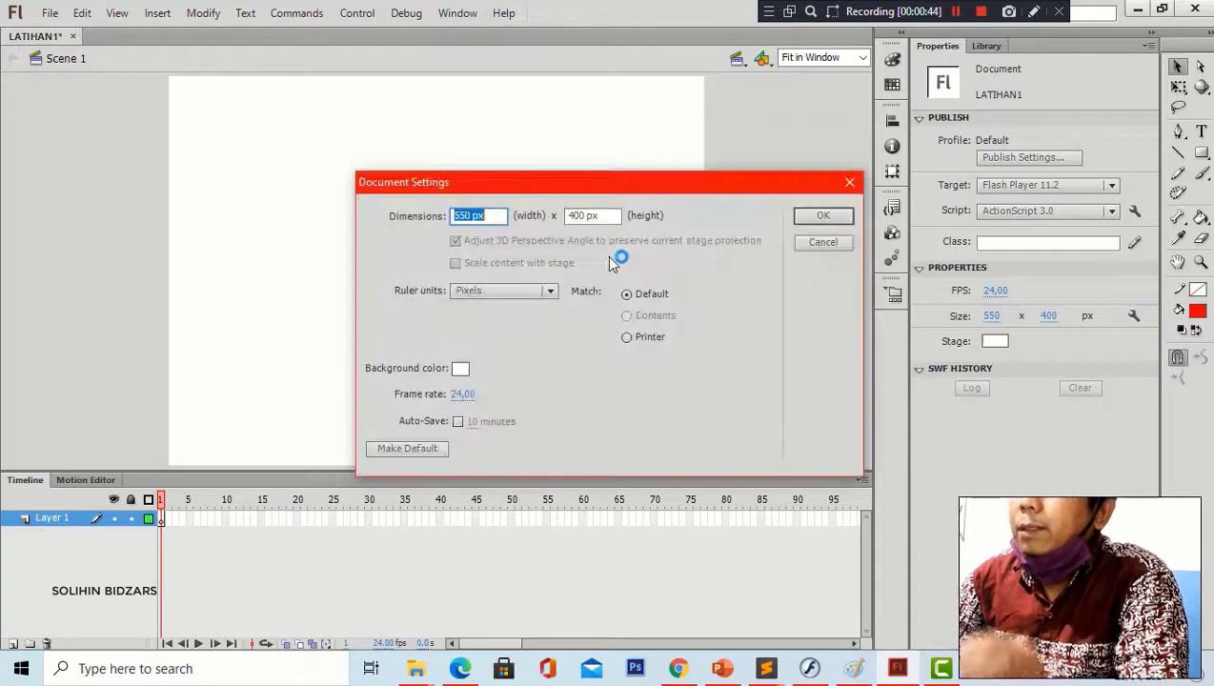
{"action": "left_click_drag", "start_coordinate": [573, 183], "coordinate": [519, 162]}
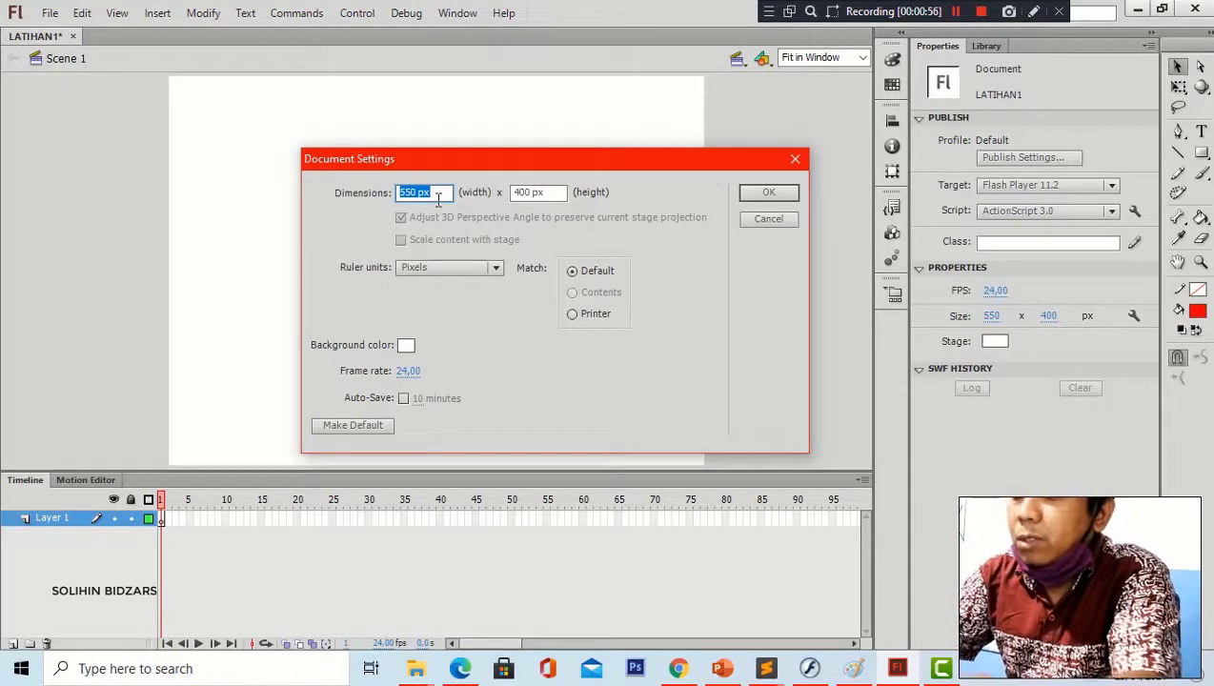
{"action": "type", "text": "600"}
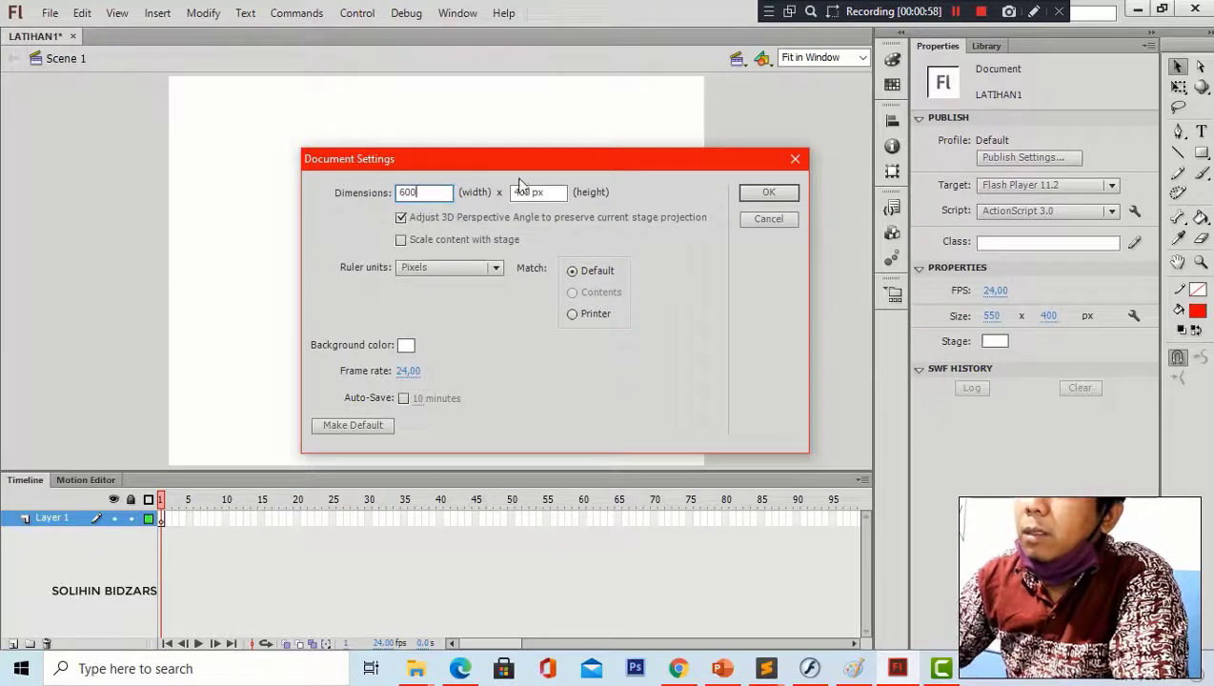
{"action": "key", "text": "Tab"}
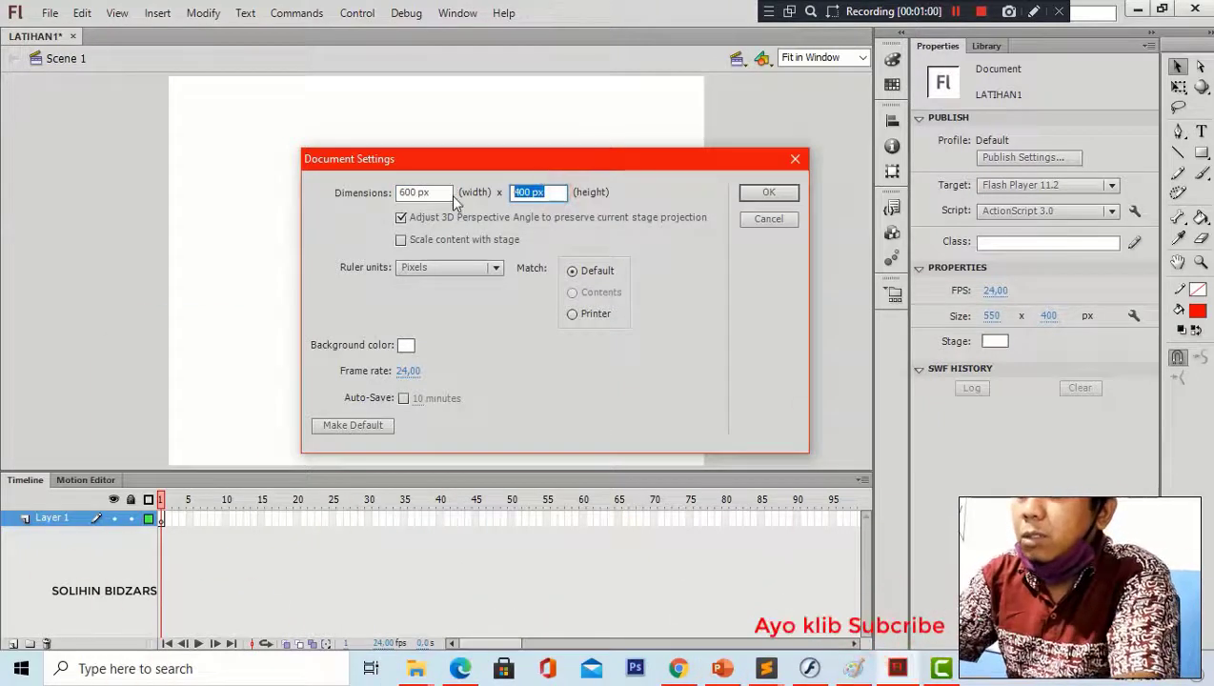
{"action": "type", "text": "300"}
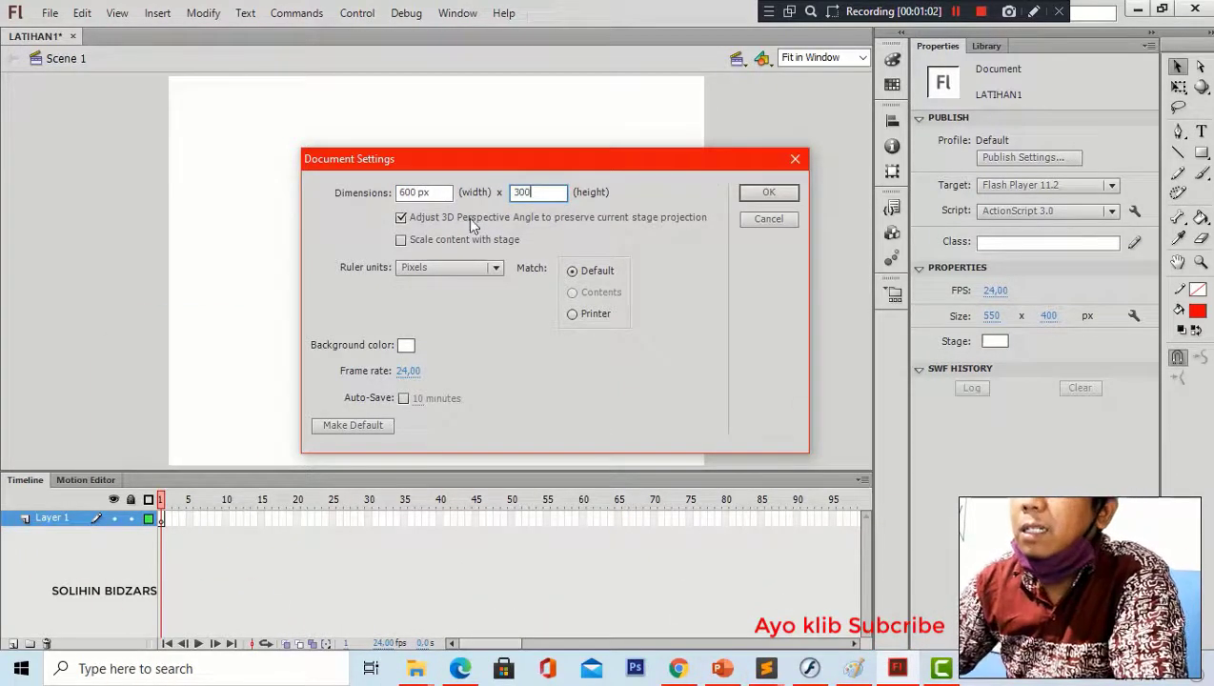
{"action": "left_click", "coordinate": [495, 268]}
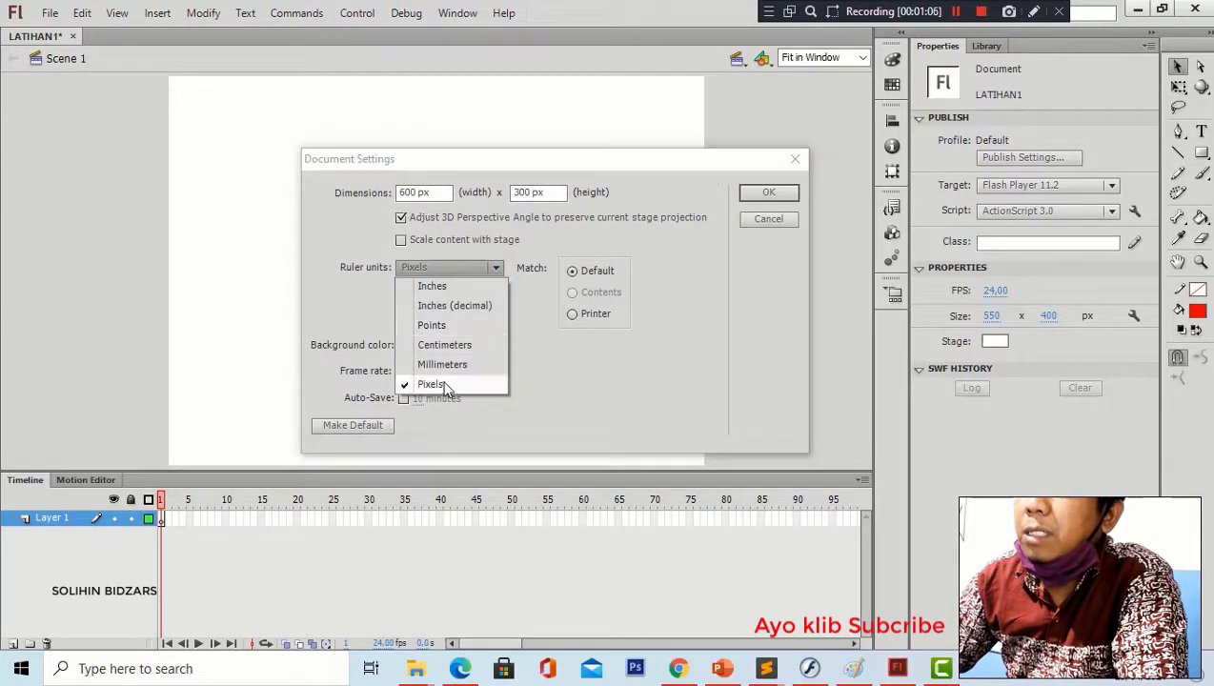
{"action": "left_click", "coordinate": [444, 384]}
{"action": "left_click", "coordinate": [495, 271]}
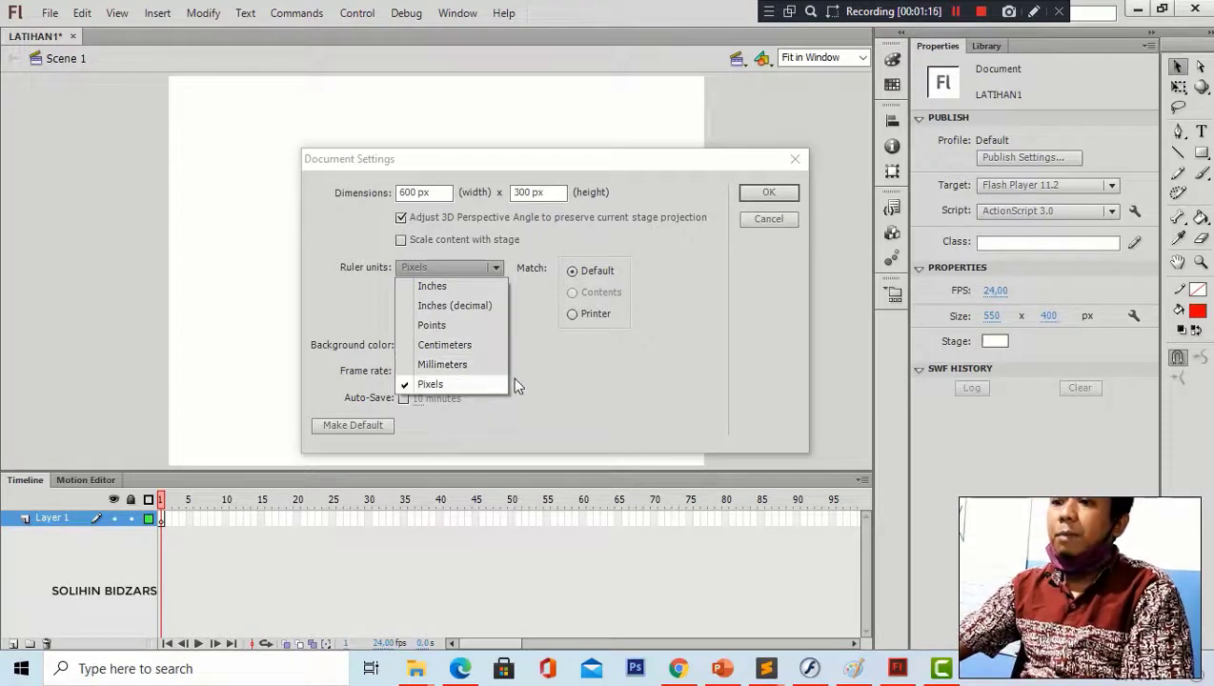
{"action": "left_click", "coordinate": [546, 372]}
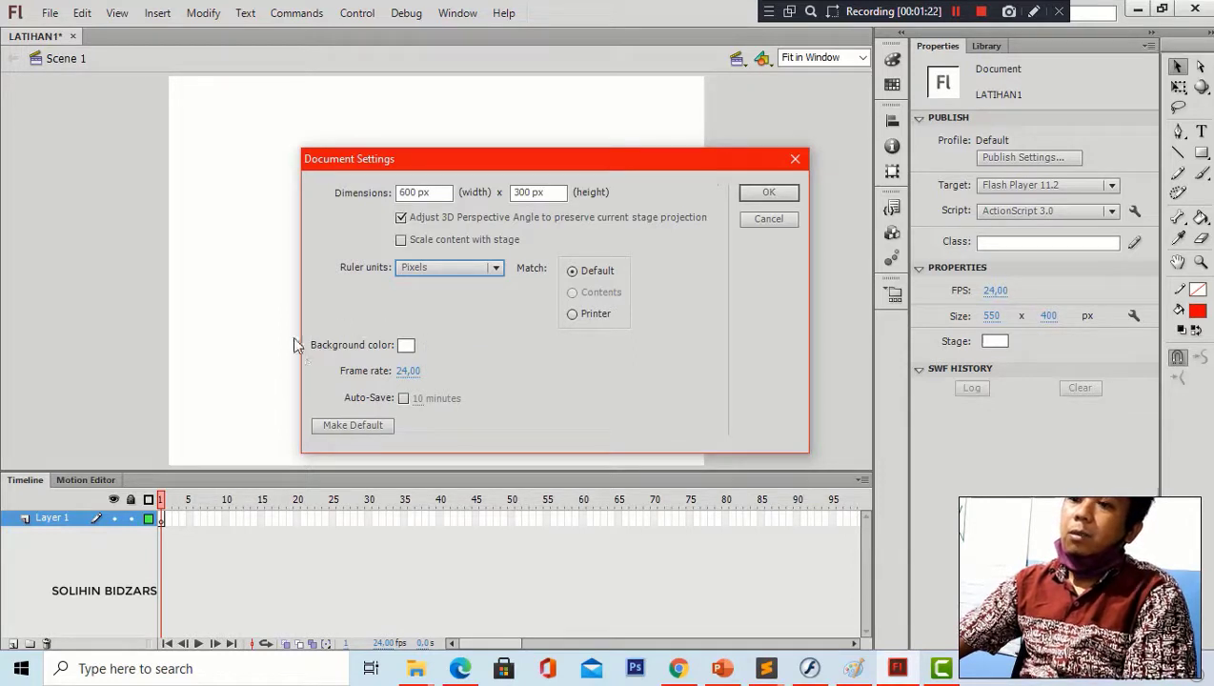
- Give the document a dark red background and a frame rate of 5 fps, and apply the document settings
{"action": "left_click", "coordinate": [408, 347]}
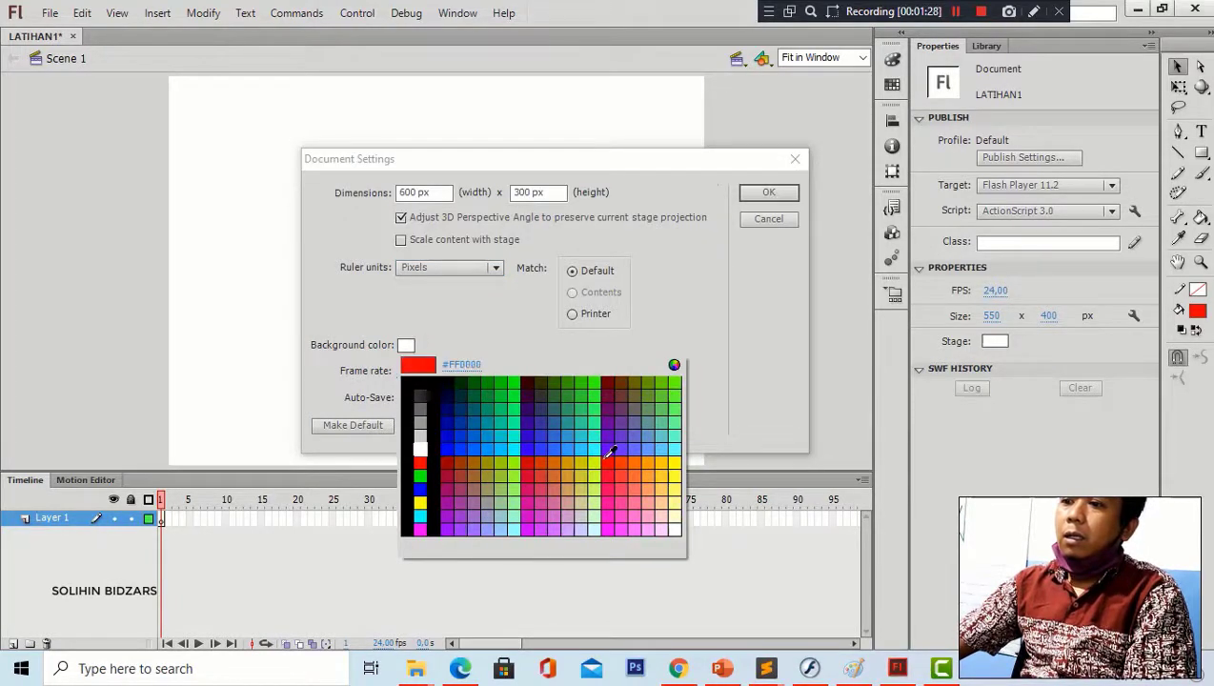
{"action": "left_click", "coordinate": [449, 459]}
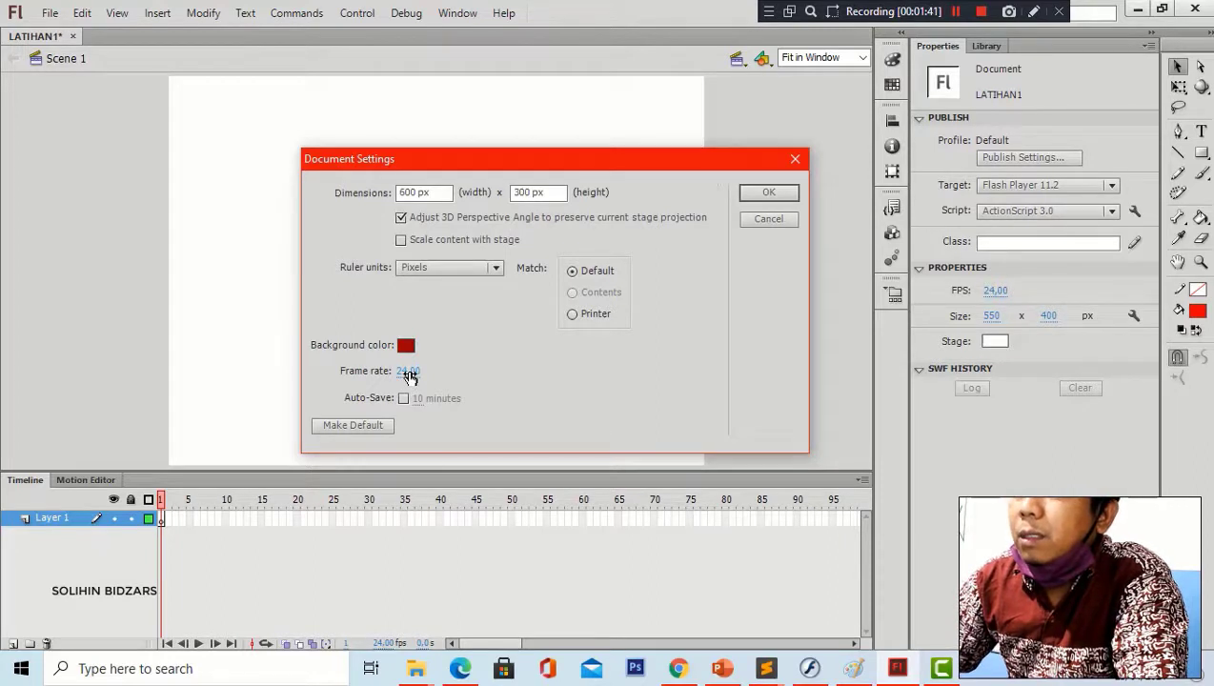
{"action": "left_click", "coordinate": [408, 374]}
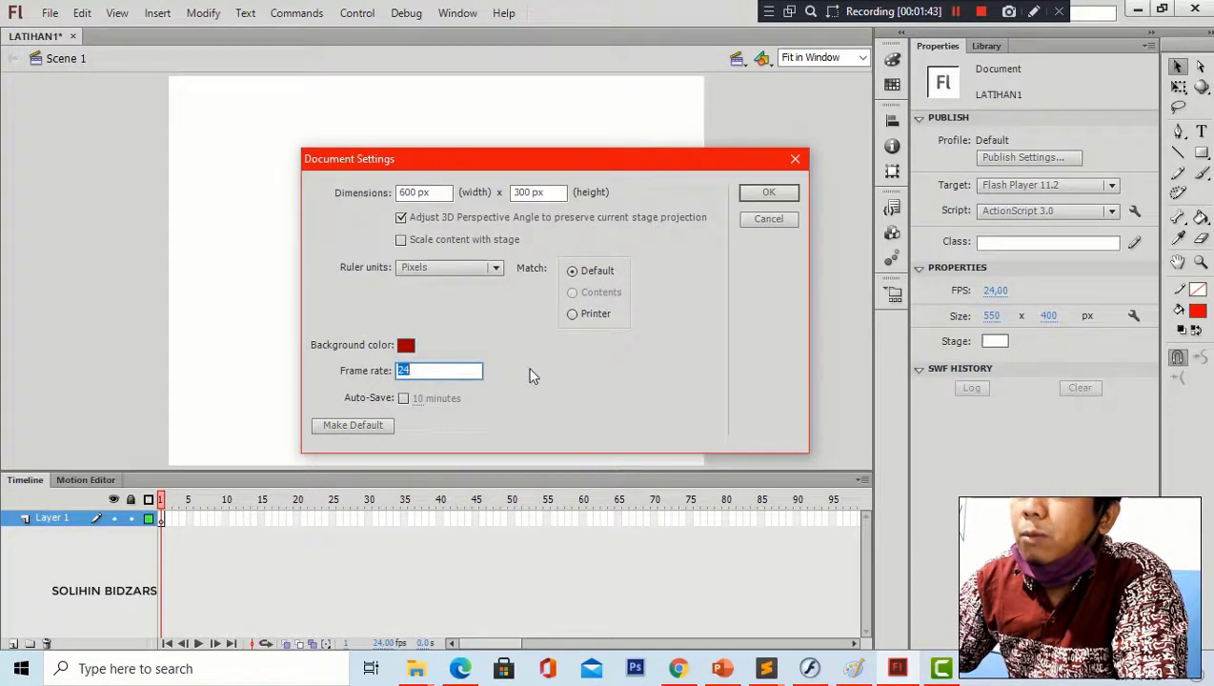
{"action": "left_click", "coordinate": [412, 369]}
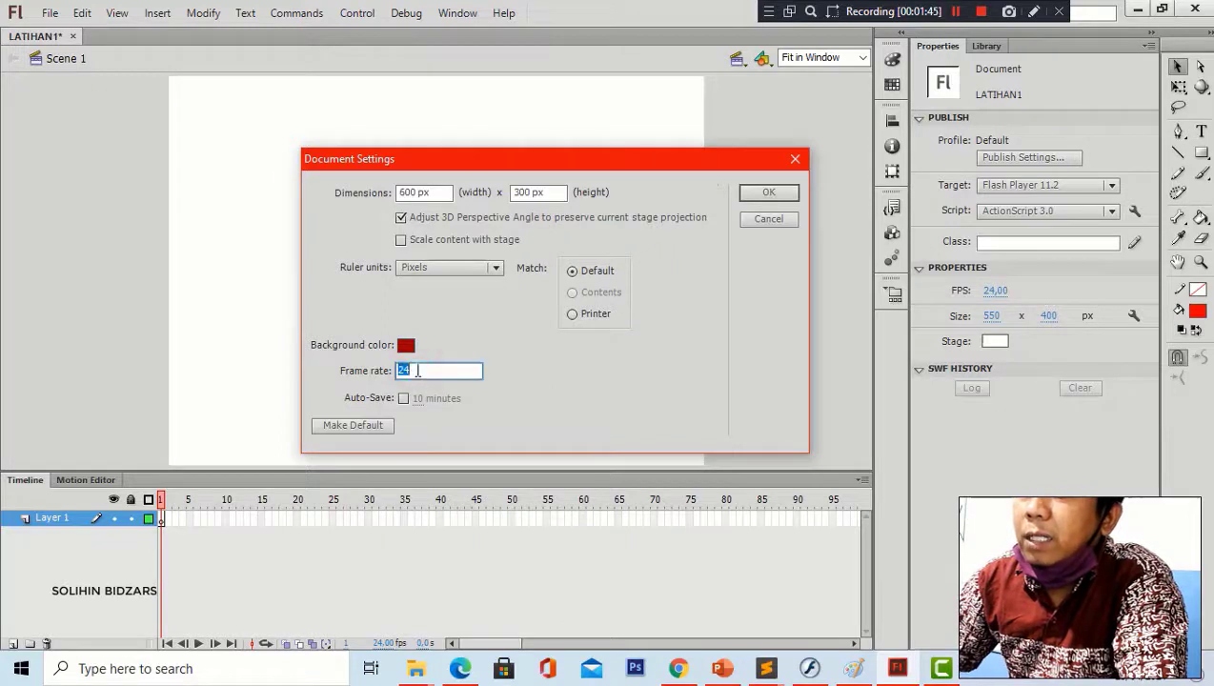
{"action": "type", "text": "5"}
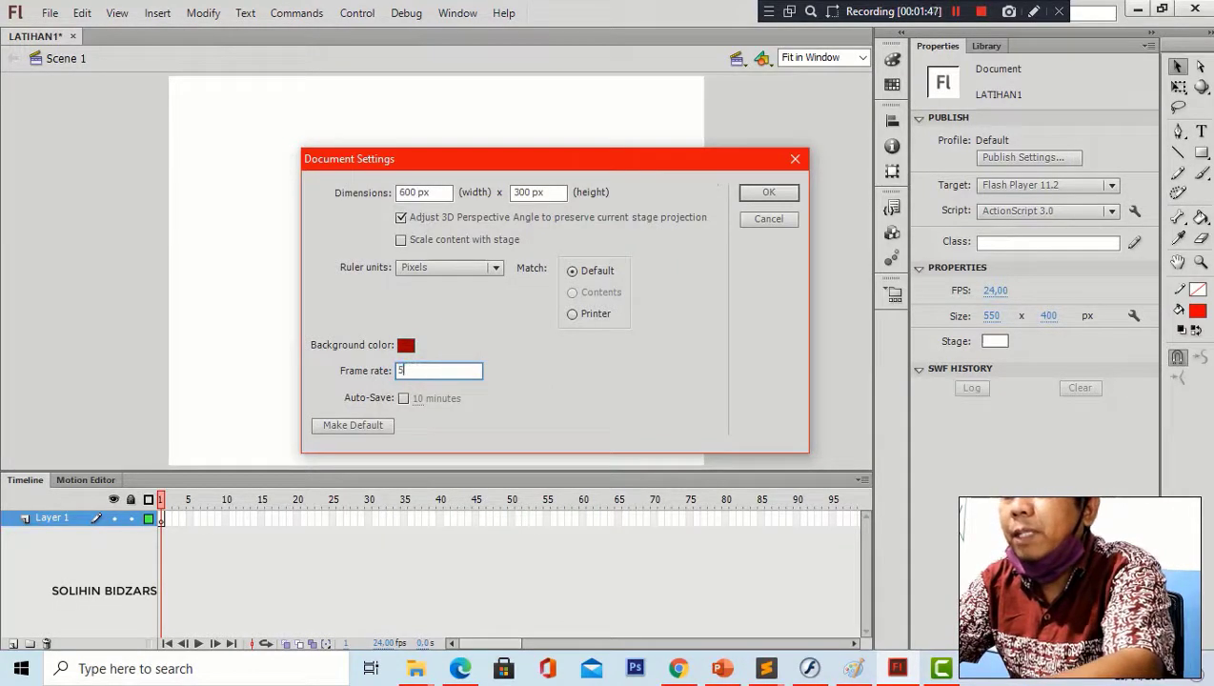
{"action": "left_click", "coordinate": [543, 395]}
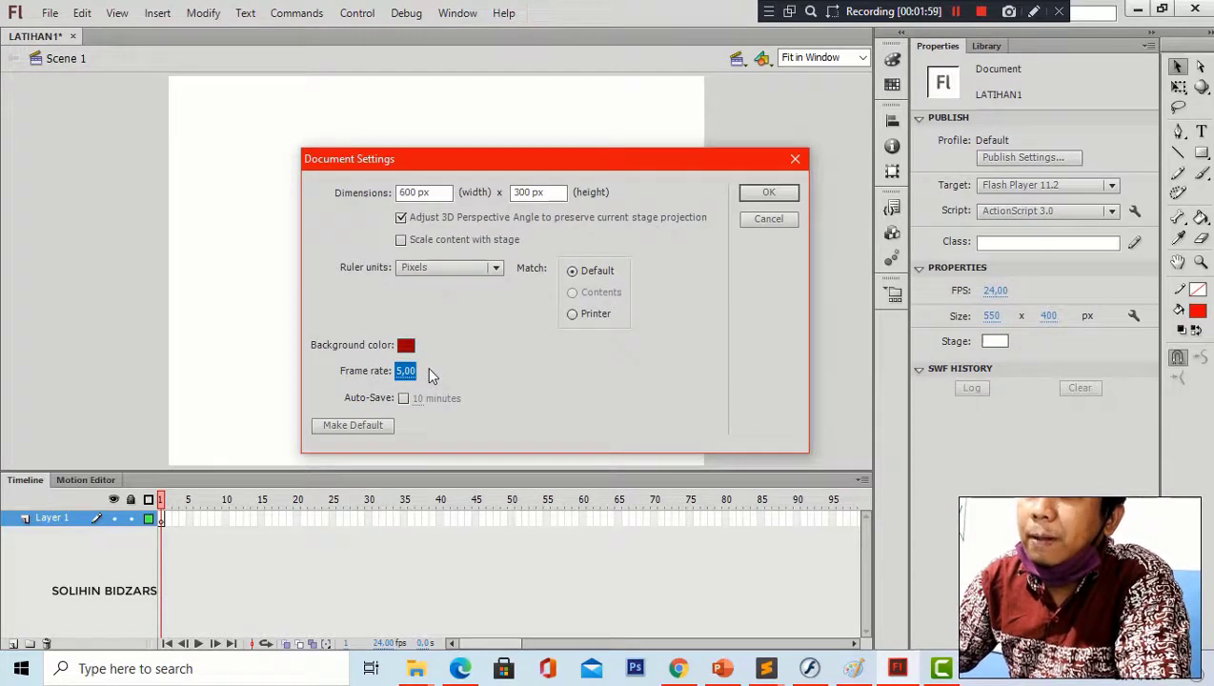
{"action": "left_click", "coordinate": [788, 192]}
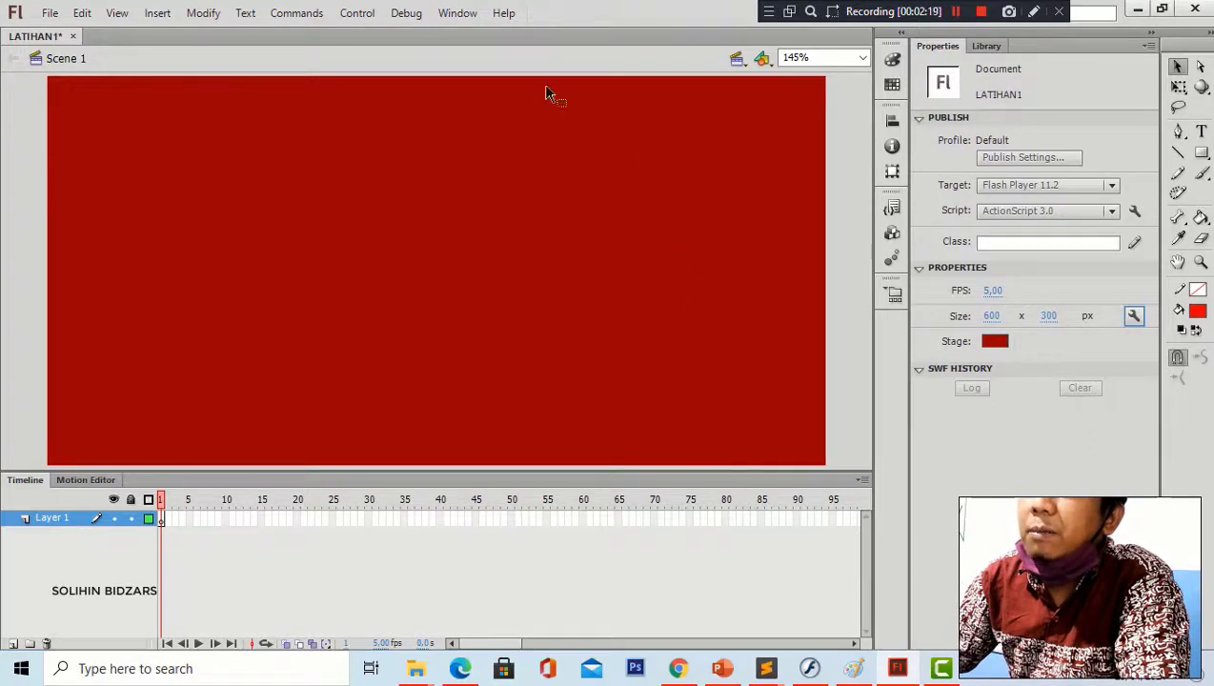
- Add a static text object reading "latihan 1" in the upper middle of the stage
{"action": "left_click", "coordinate": [117, 13]}
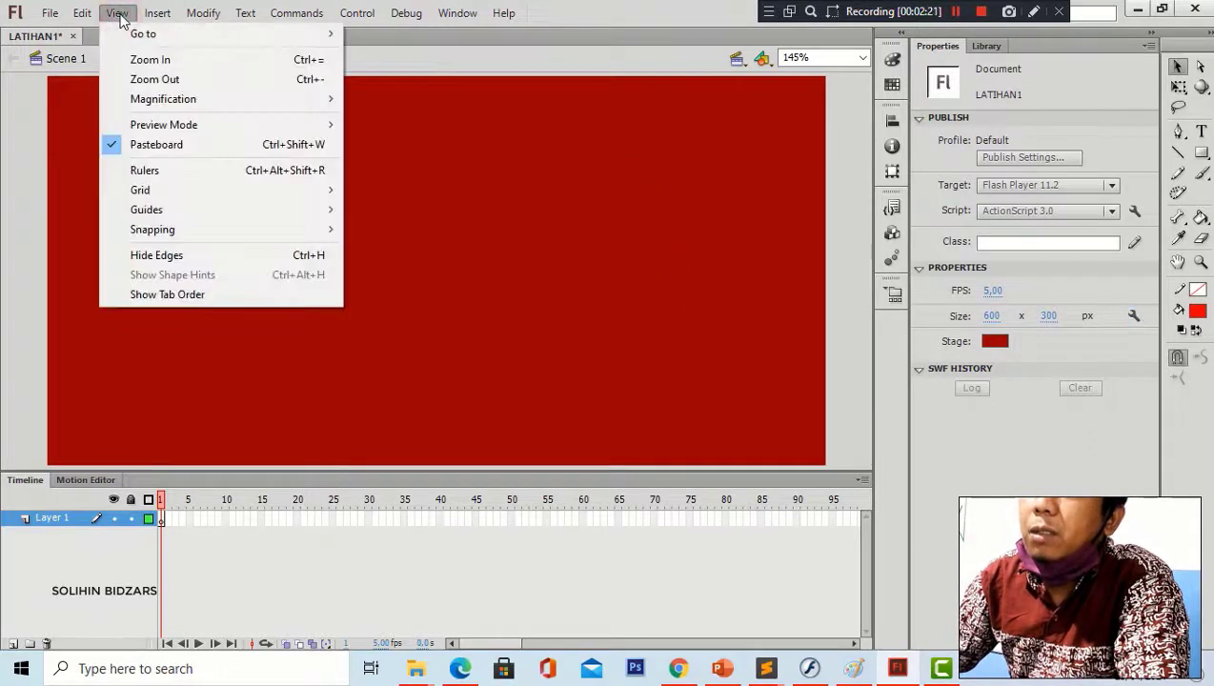
{"action": "mouse_move", "coordinate": [164, 108]}
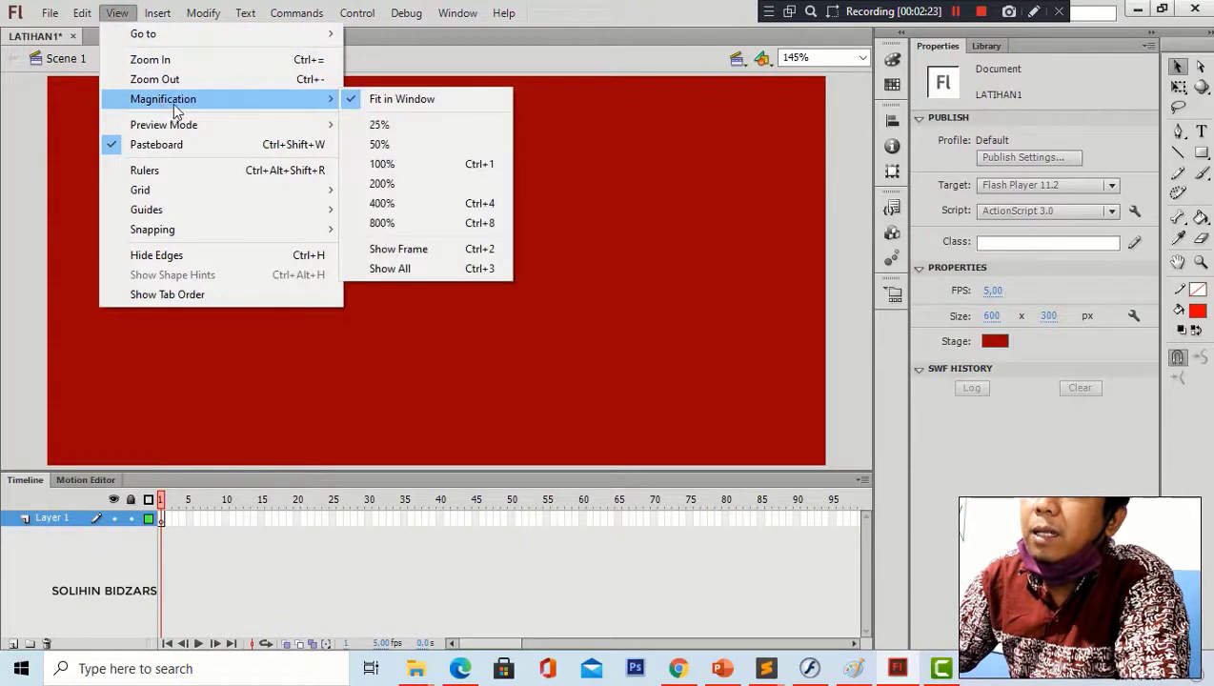
{"action": "left_click", "coordinate": [409, 99]}
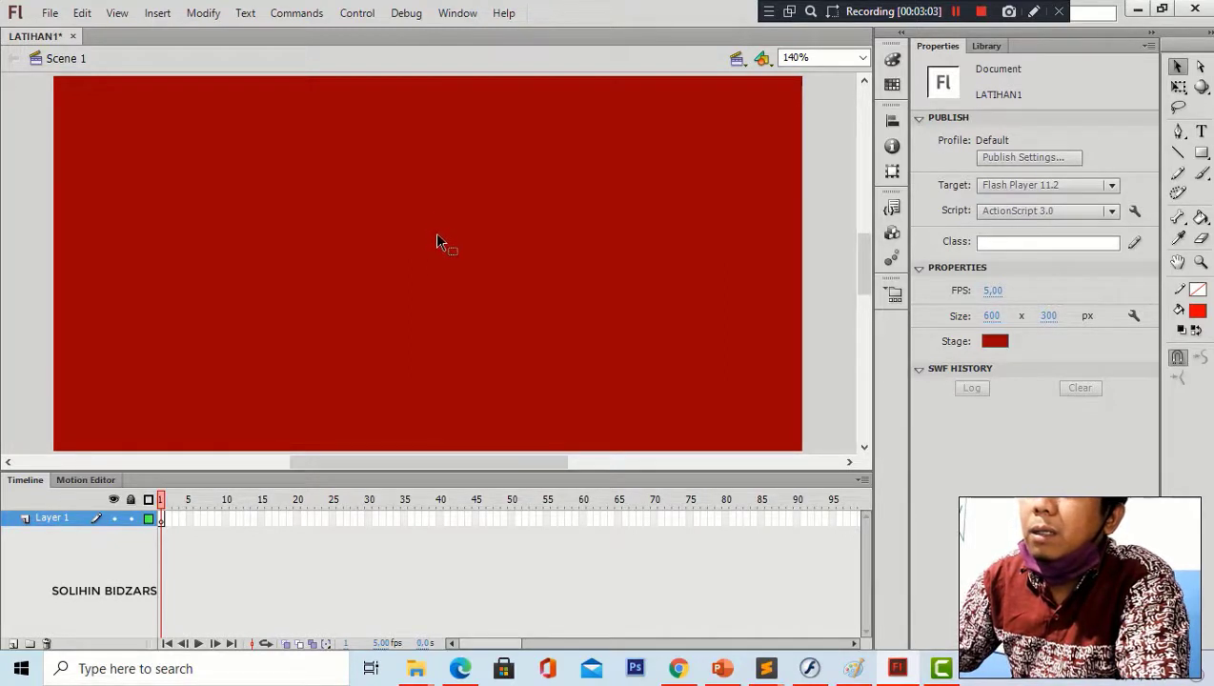
{"action": "left_click", "coordinate": [1201, 133]}
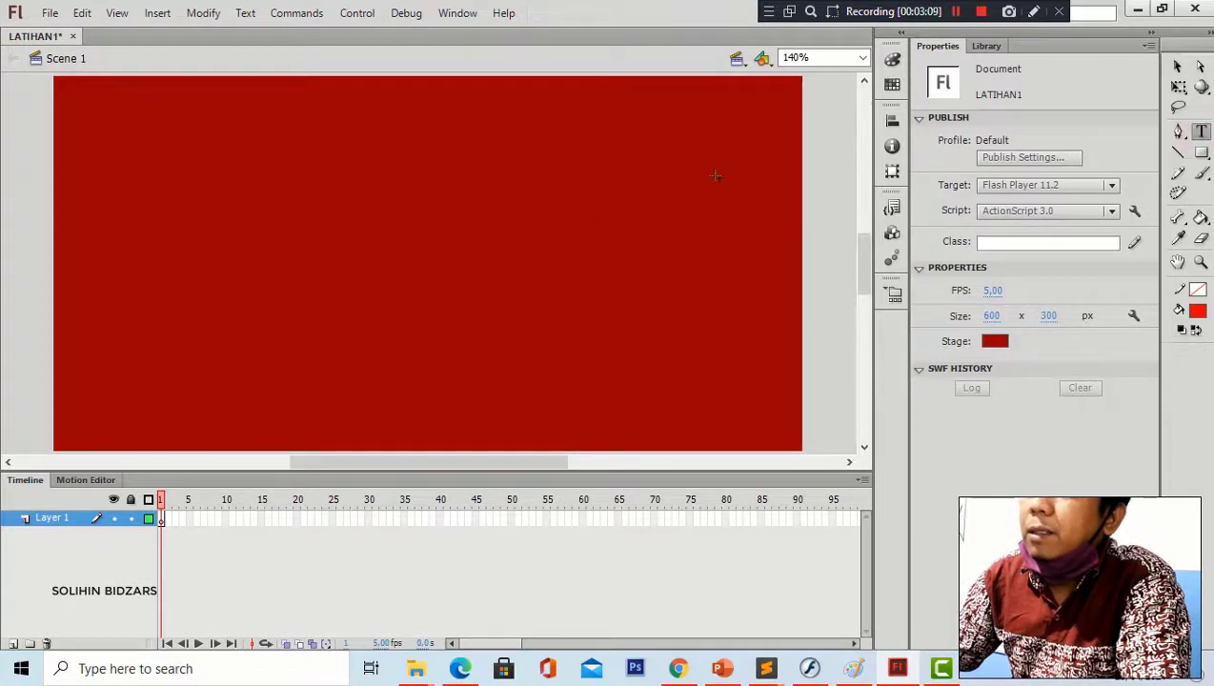
{"action": "left_click", "coordinate": [222, 270]}
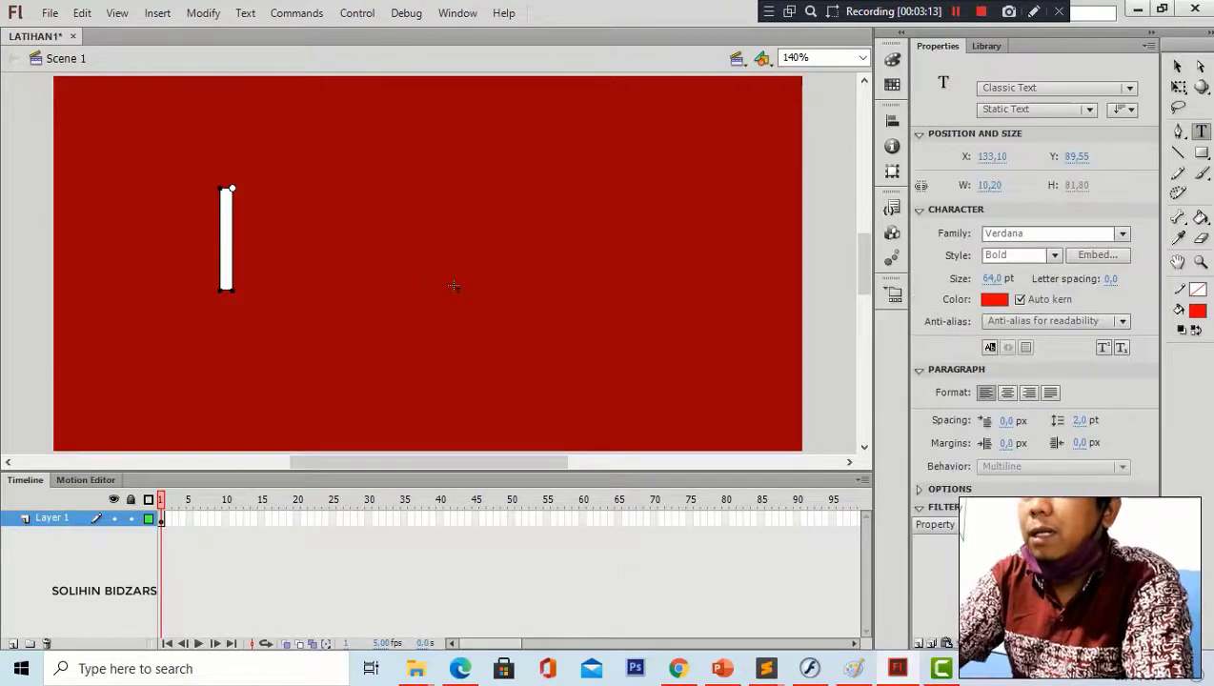
{"action": "type", "text": "la"}
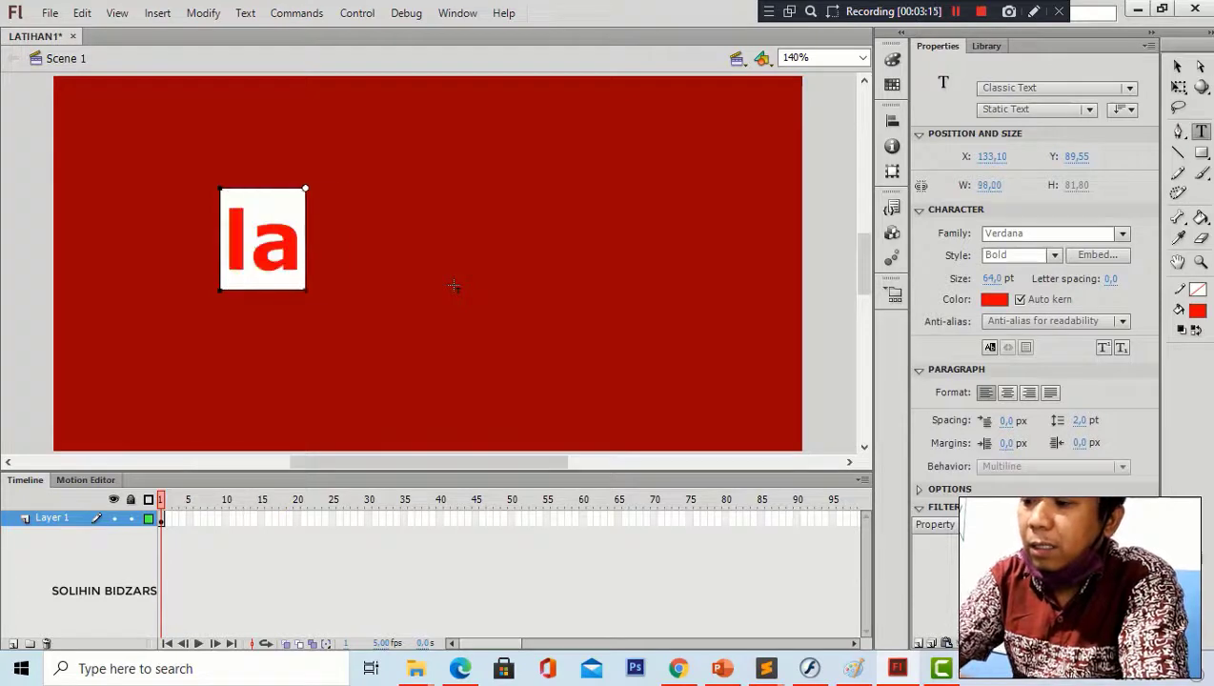
{"action": "type", "text": "tihan 1"}
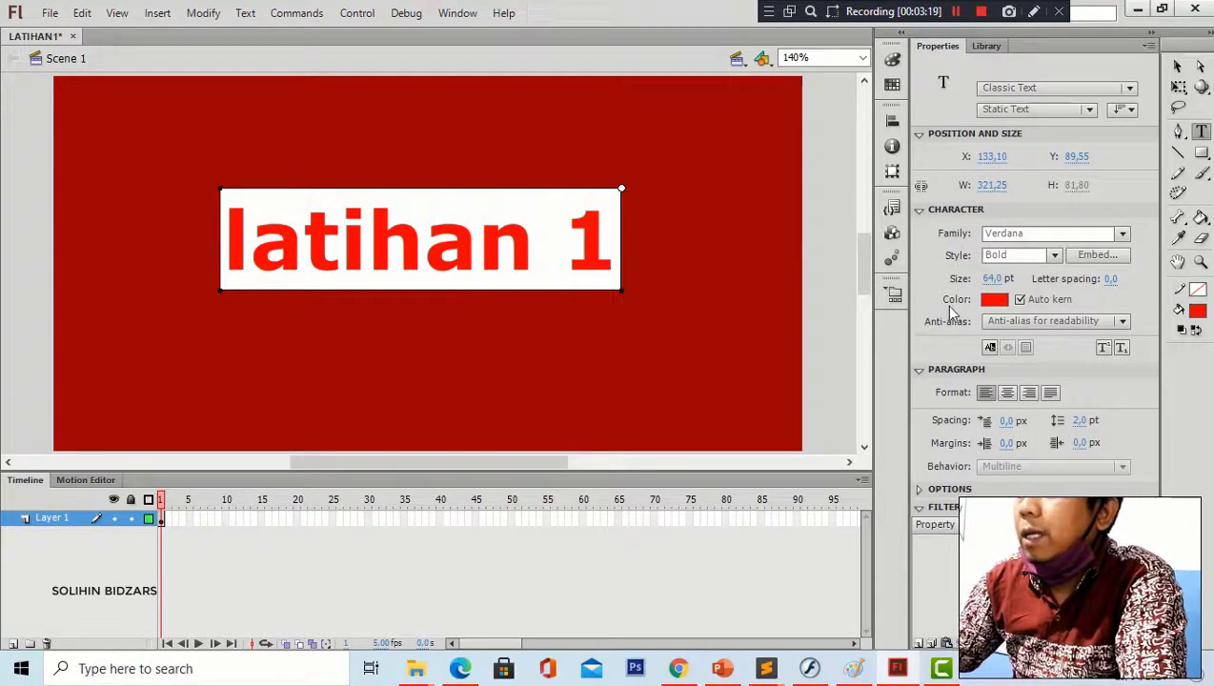
- Try to change the "latihan 1" text to white while its text block is still open for editing
{"action": "left_click", "coordinate": [994, 299]}
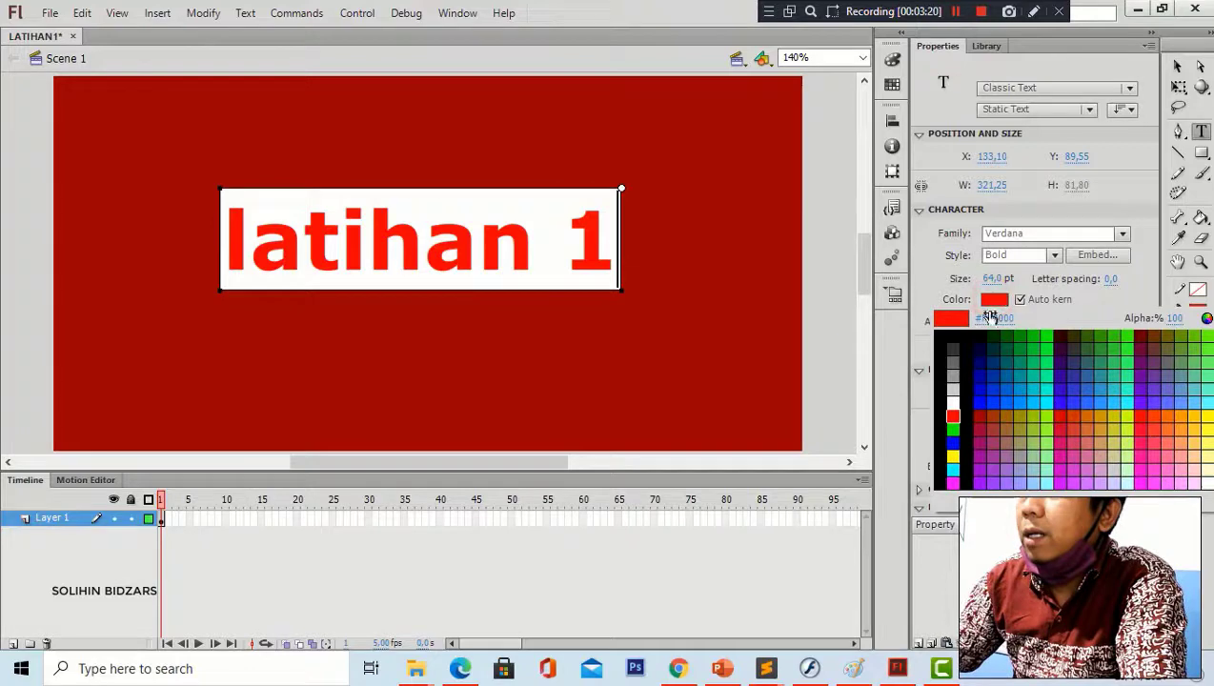
{"action": "left_click", "coordinate": [952, 403]}
{"action": "left_click", "coordinate": [695, 300]}
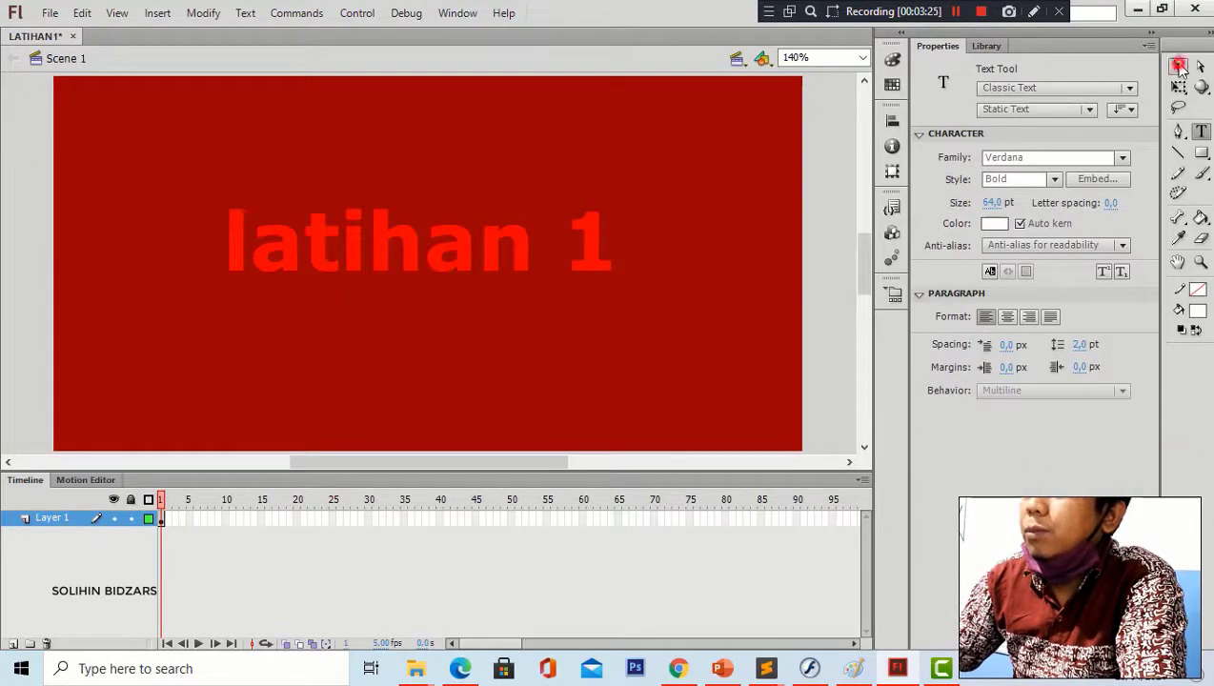
- Set the whole "latihan 1" text object's color to white (#FFFFFF) and move it to about X 143, Y 92
{"action": "left_click", "coordinate": [1178, 65]}
{"action": "left_click", "coordinate": [596, 268]}
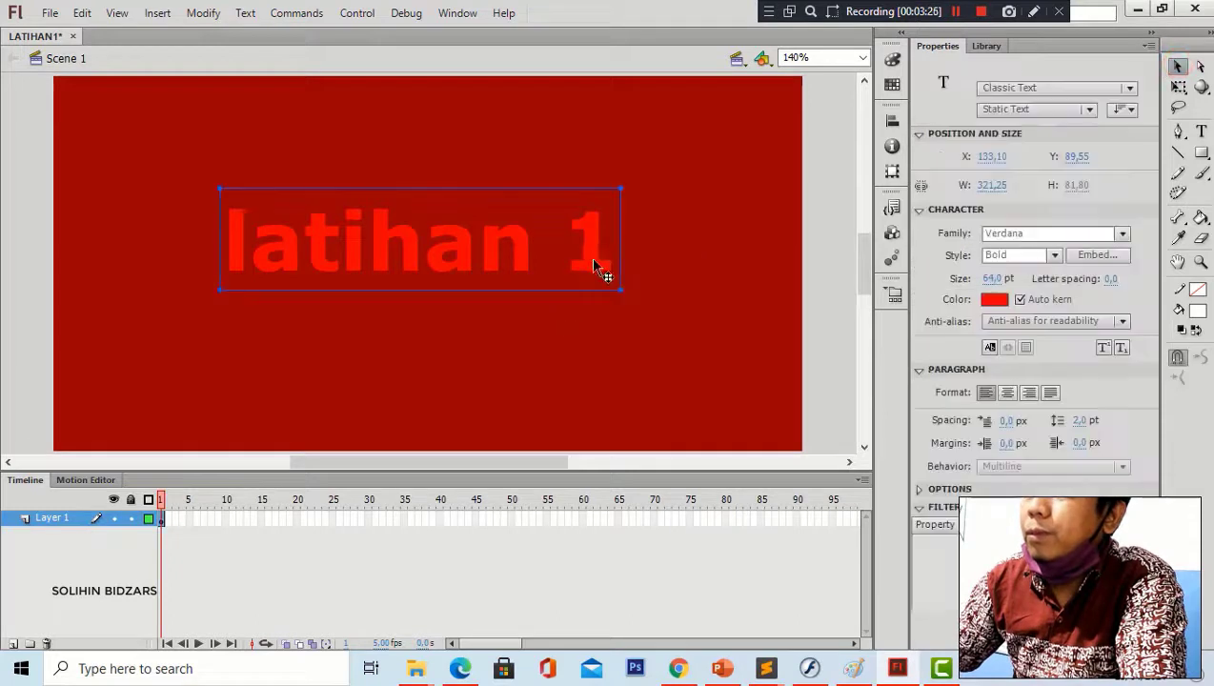
{"action": "left_click", "coordinate": [996, 300]}
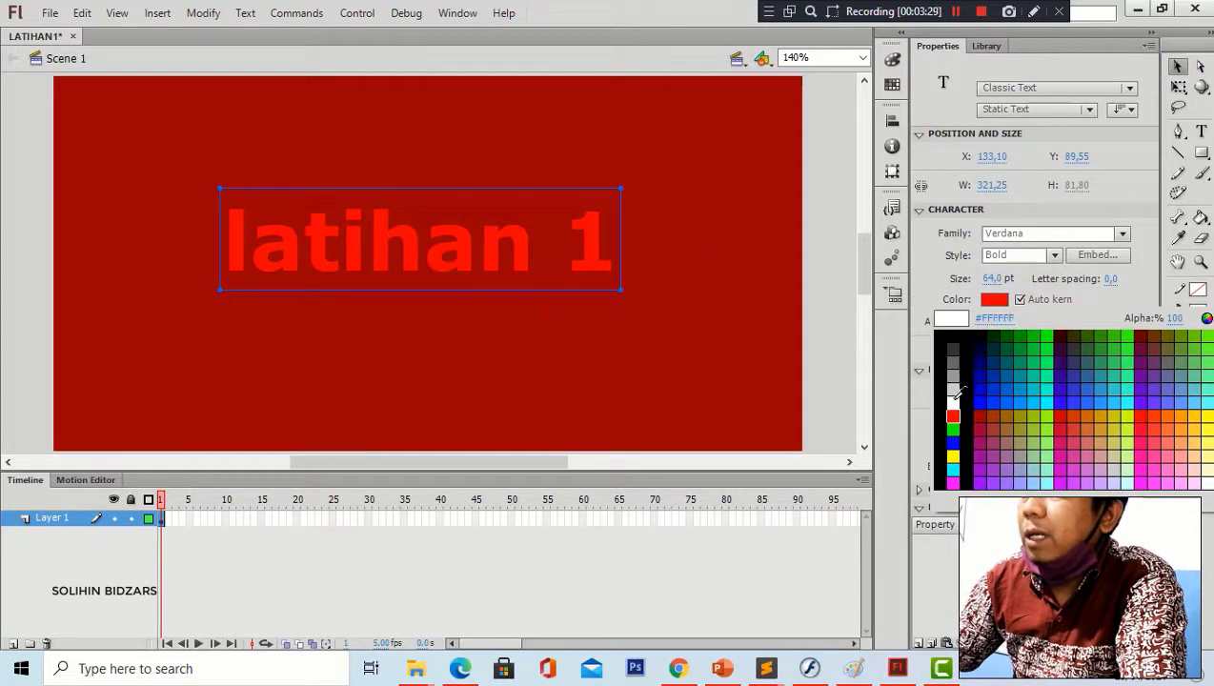
{"action": "left_click", "coordinate": [955, 396]}
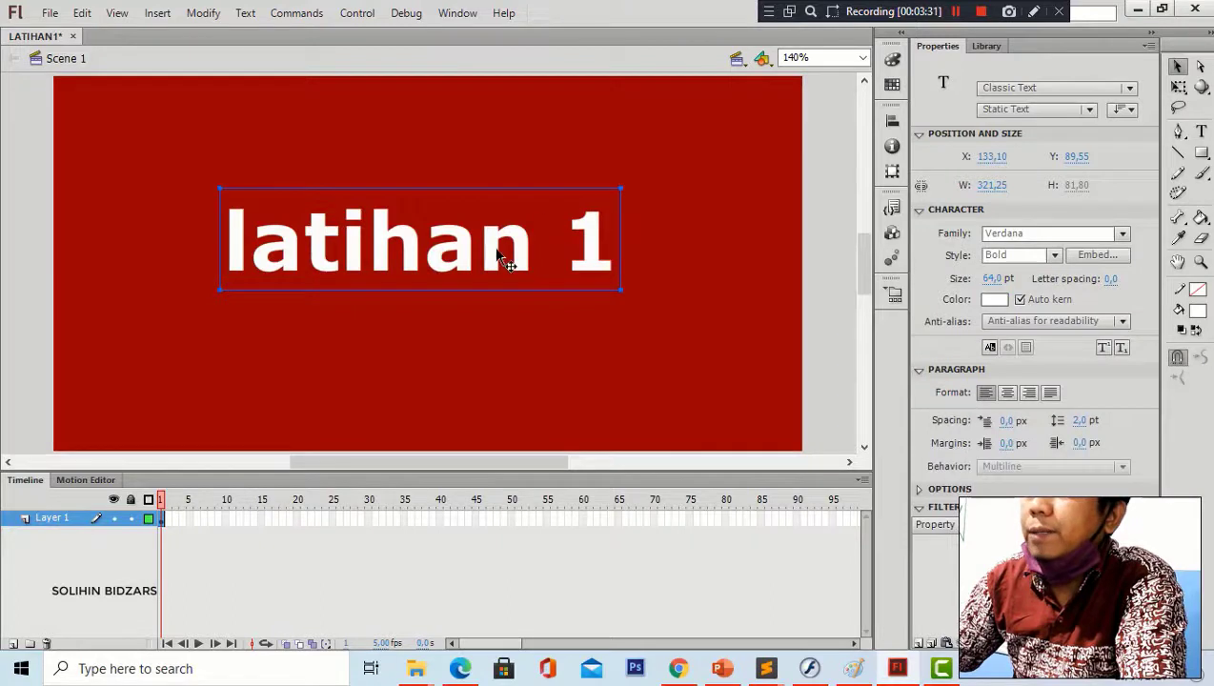
{"action": "left_click_drag", "start_coordinate": [508, 262], "coordinate": [544, 261]}
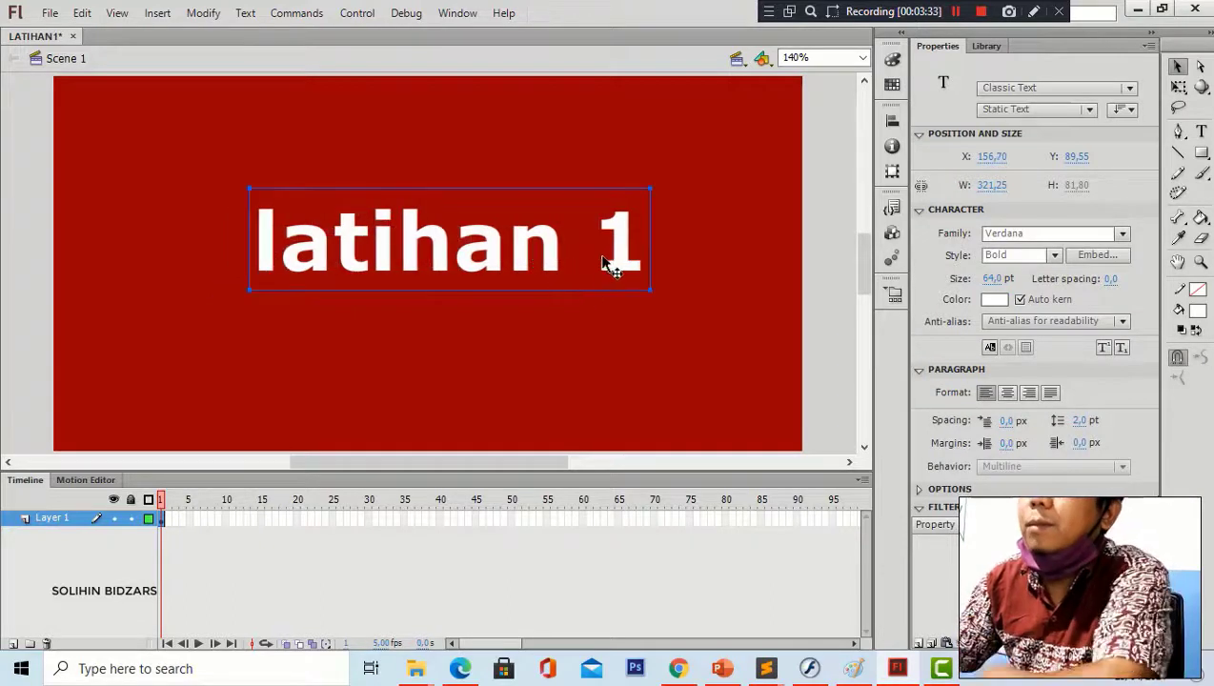
{"action": "mouse_move", "coordinate": [624, 268]}
{"action": "left_mouse_down"}
{"action": "mouse_move", "coordinate": [590, 263]}
{"action": "mouse_move", "coordinate": [606, 274]}
{"action": "left_mouse_up"}
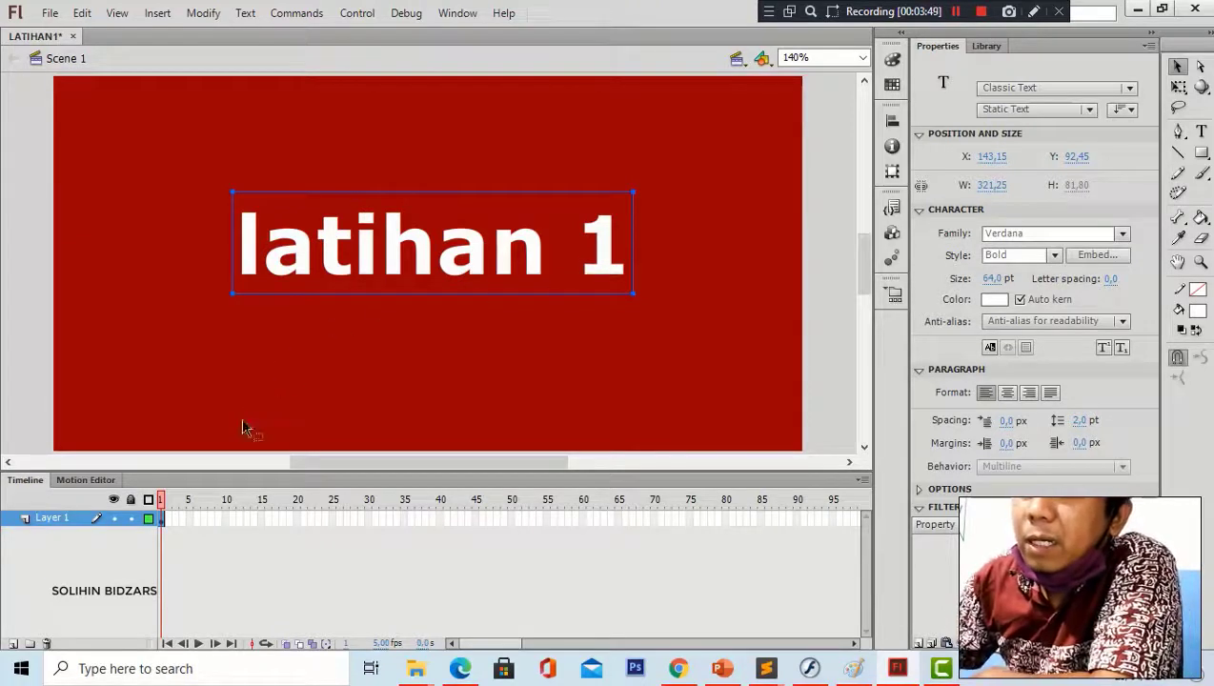
- Insert a keyframe at frame 2 of Layer 1
{"action": "left_click", "coordinate": [166, 518]}
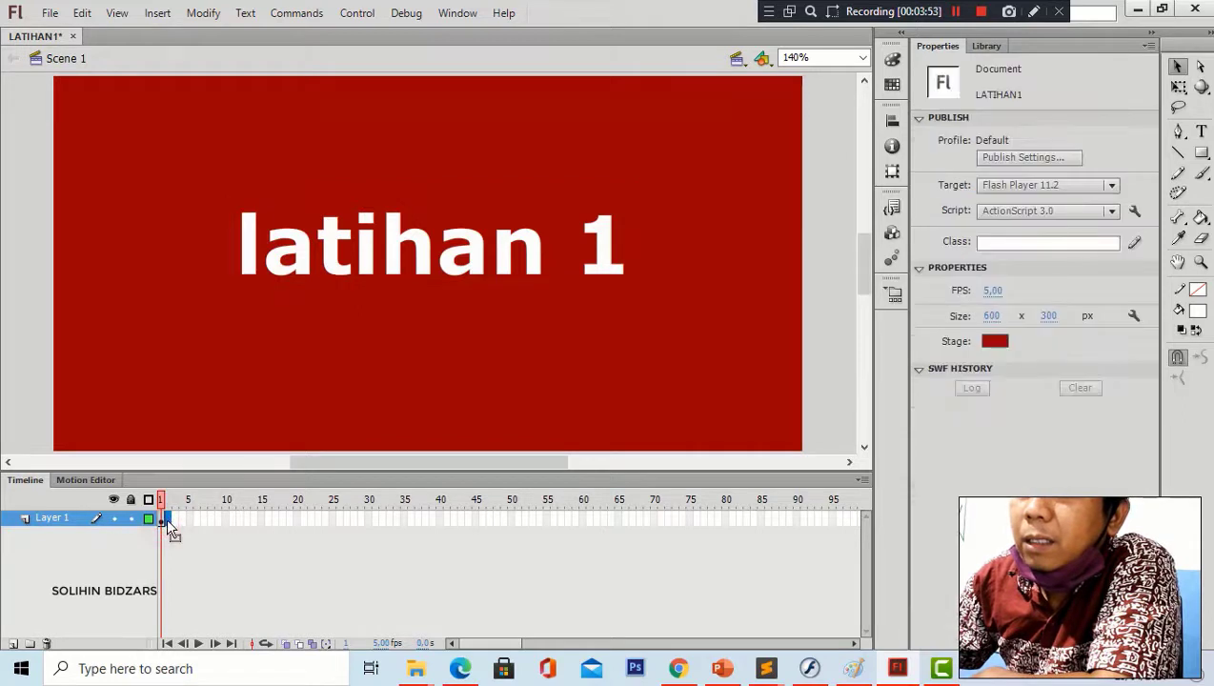
{"action": "right_click", "coordinate": [166, 516]}
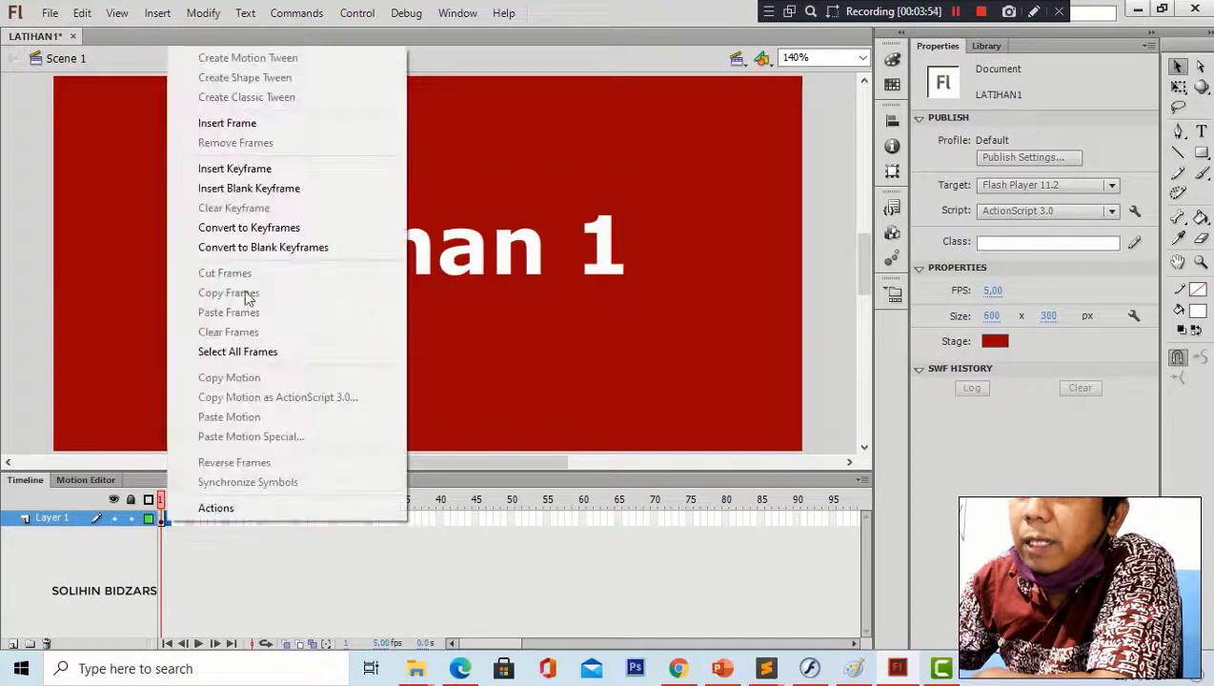
{"action": "left_click", "coordinate": [273, 171]}
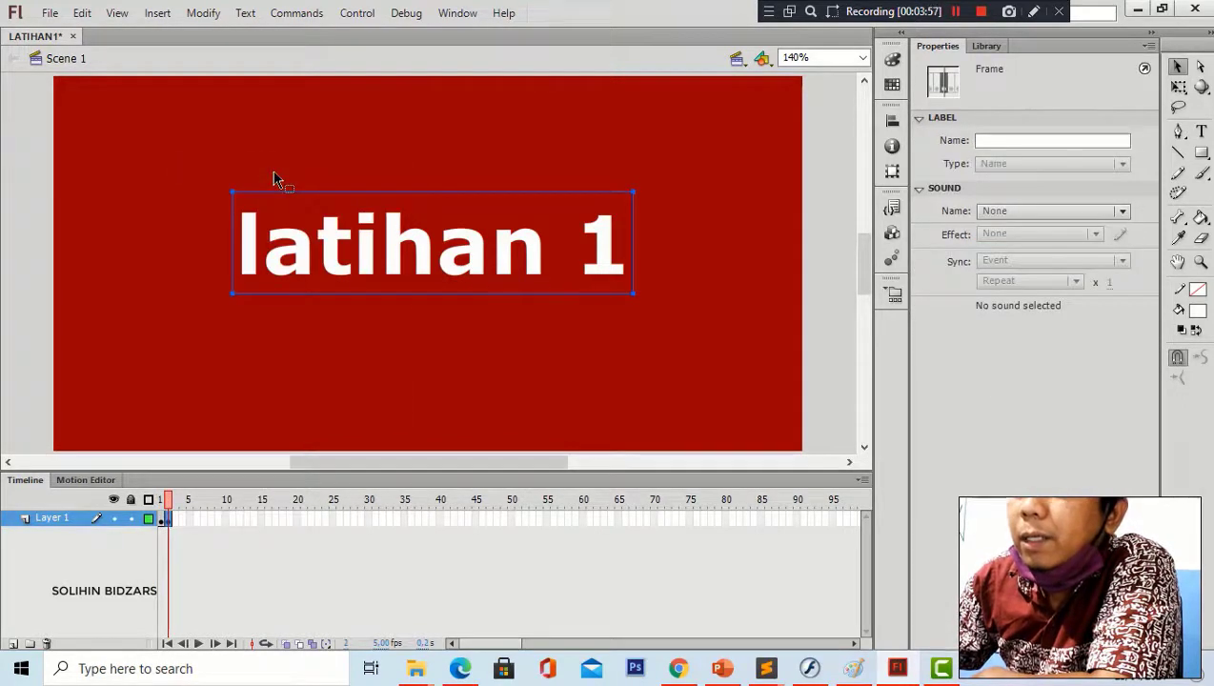
- Color the first letter "a" of "latihan 1" dark blue in frame 2 with the Text tool
{"action": "left_click", "coordinate": [1200, 131]}
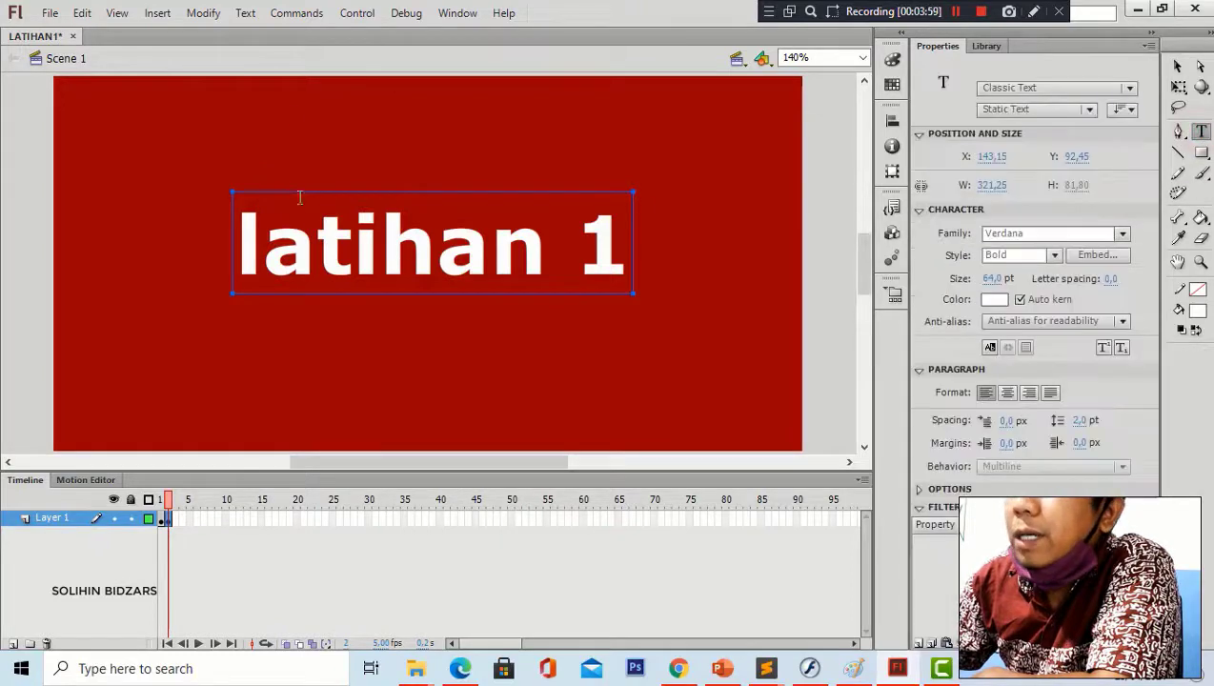
{"action": "left_click", "coordinate": [269, 259]}
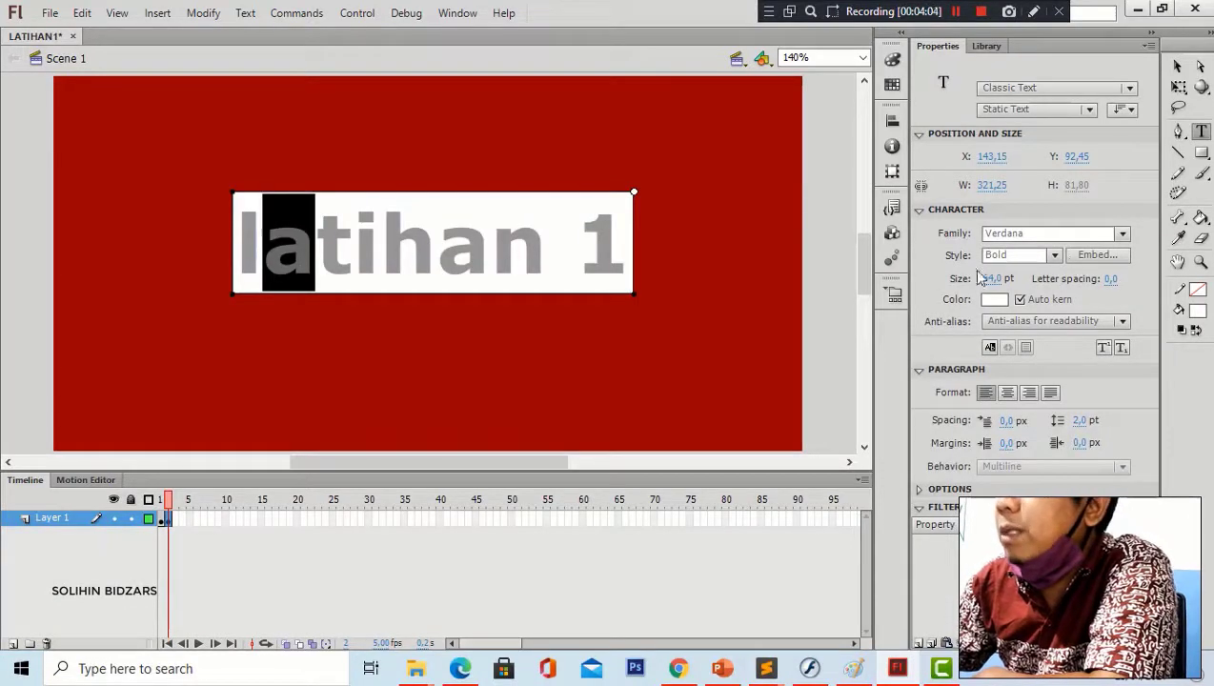
{"action": "left_click", "coordinate": [1001, 299]}
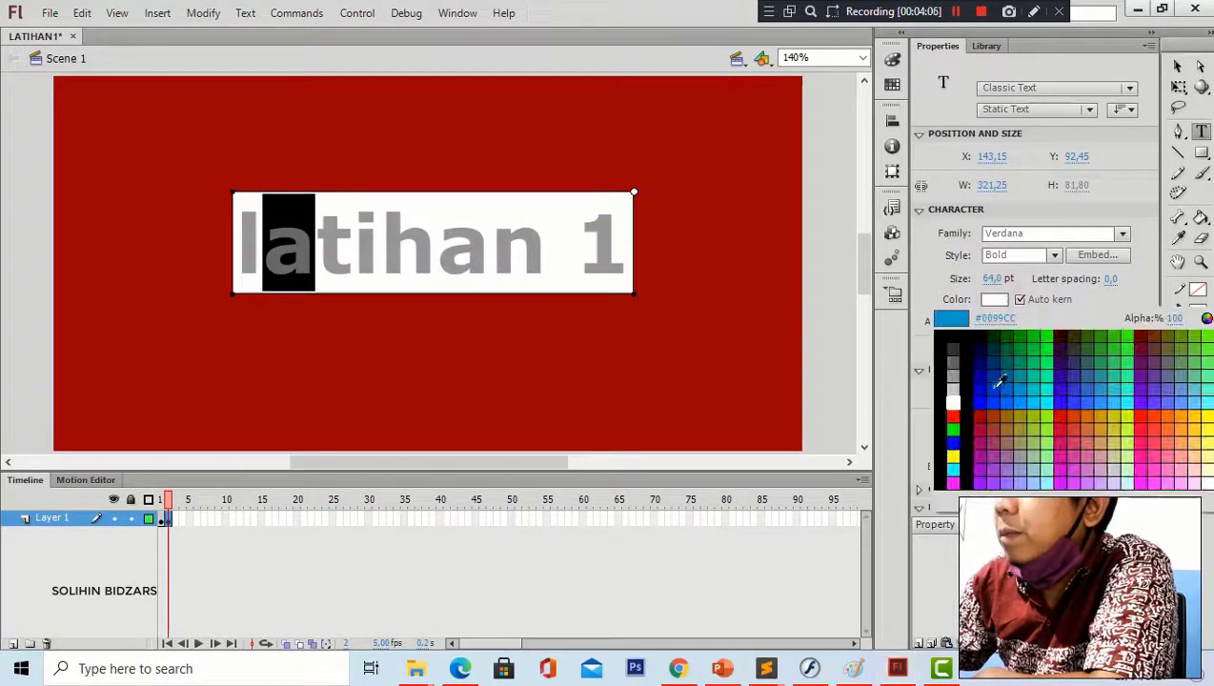
{"action": "left_click", "coordinate": [983, 381]}
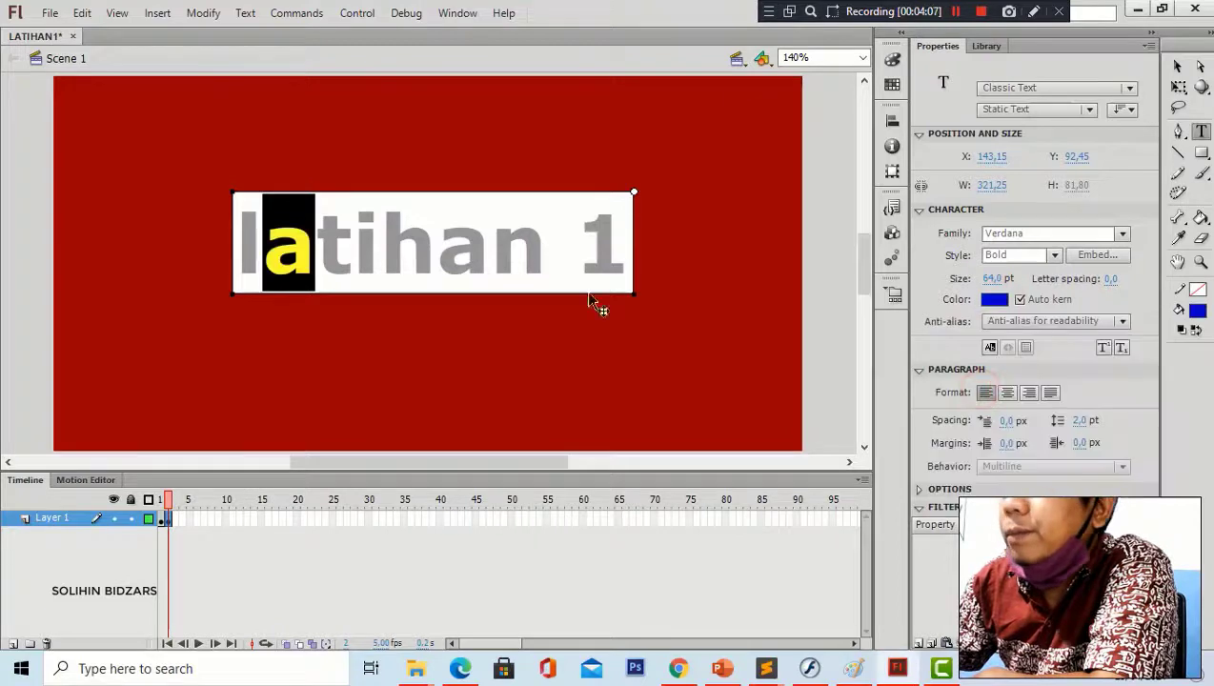
- Insert a keyframe at frame 3 and color the letter "i" of "latihan 1" dark gold
{"action": "right_click", "coordinate": [168, 521]}
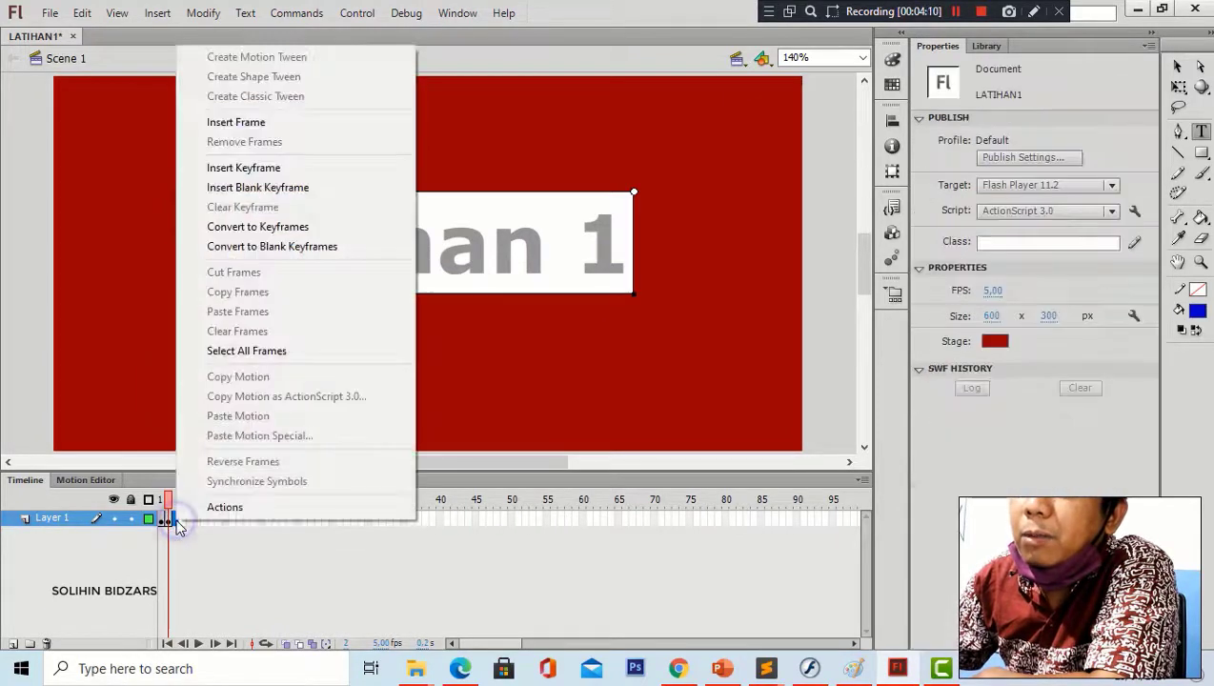
{"action": "left_click", "coordinate": [272, 168]}
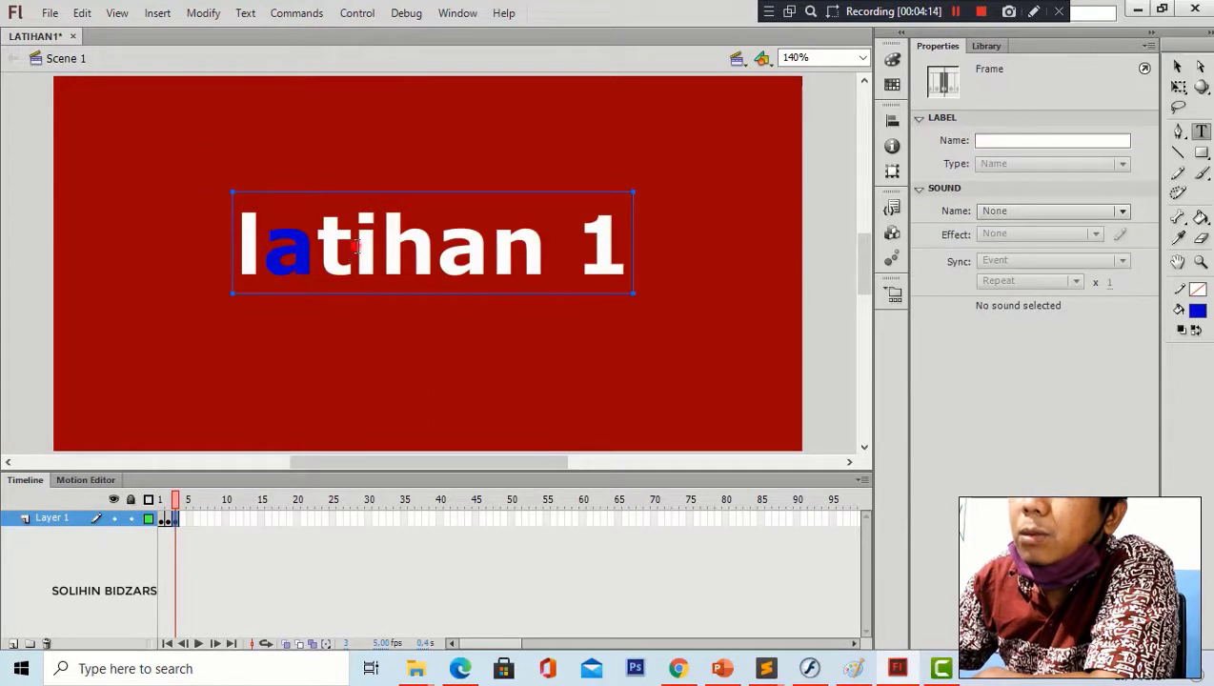
{"action": "left_click_drag", "start_coordinate": [355, 246], "coordinate": [380, 248]}
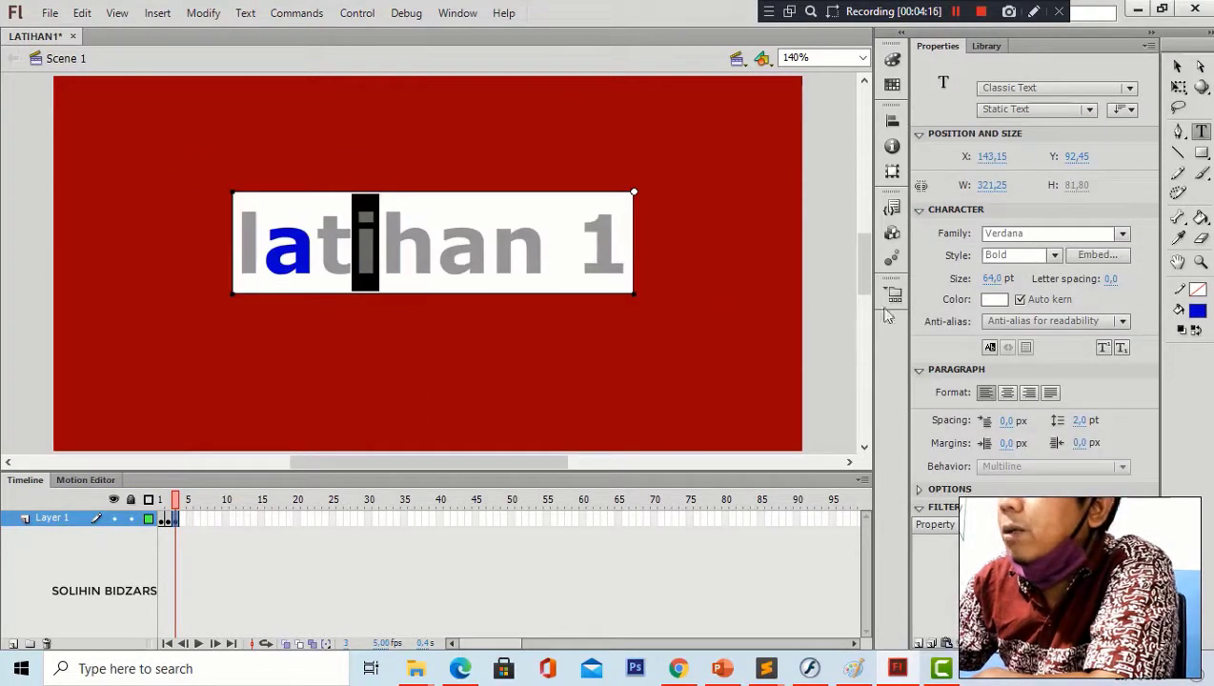
{"action": "left_click", "coordinate": [996, 301]}
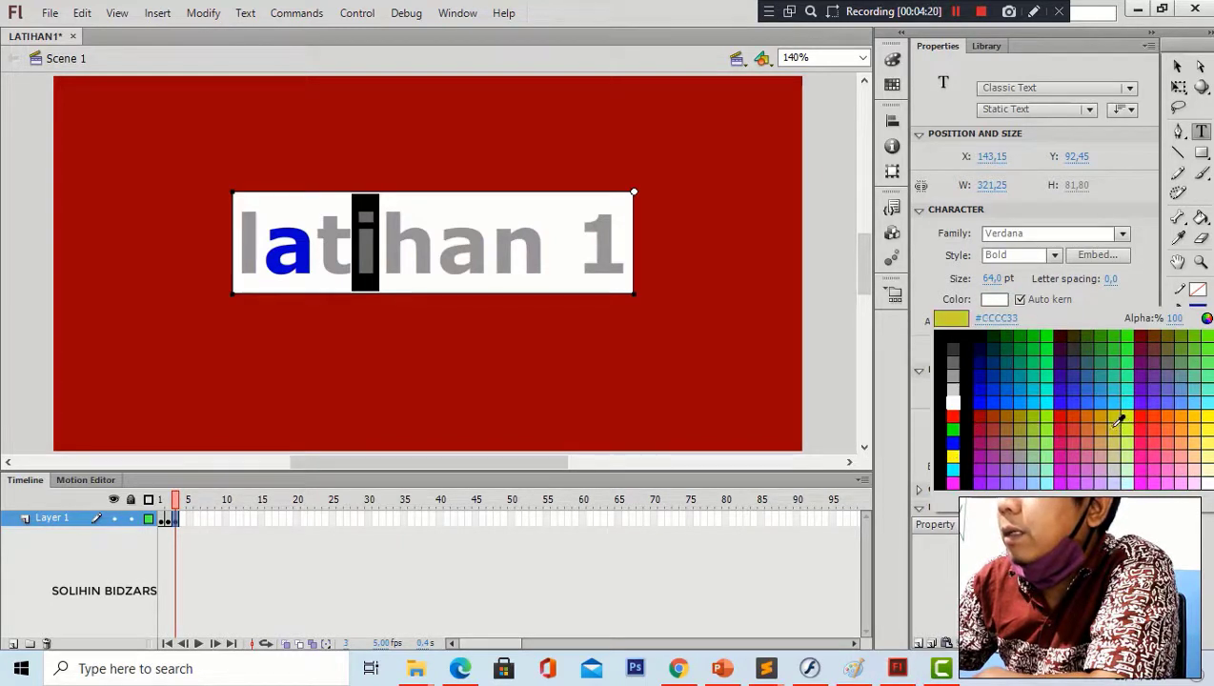
{"action": "left_click", "coordinate": [1114, 413]}
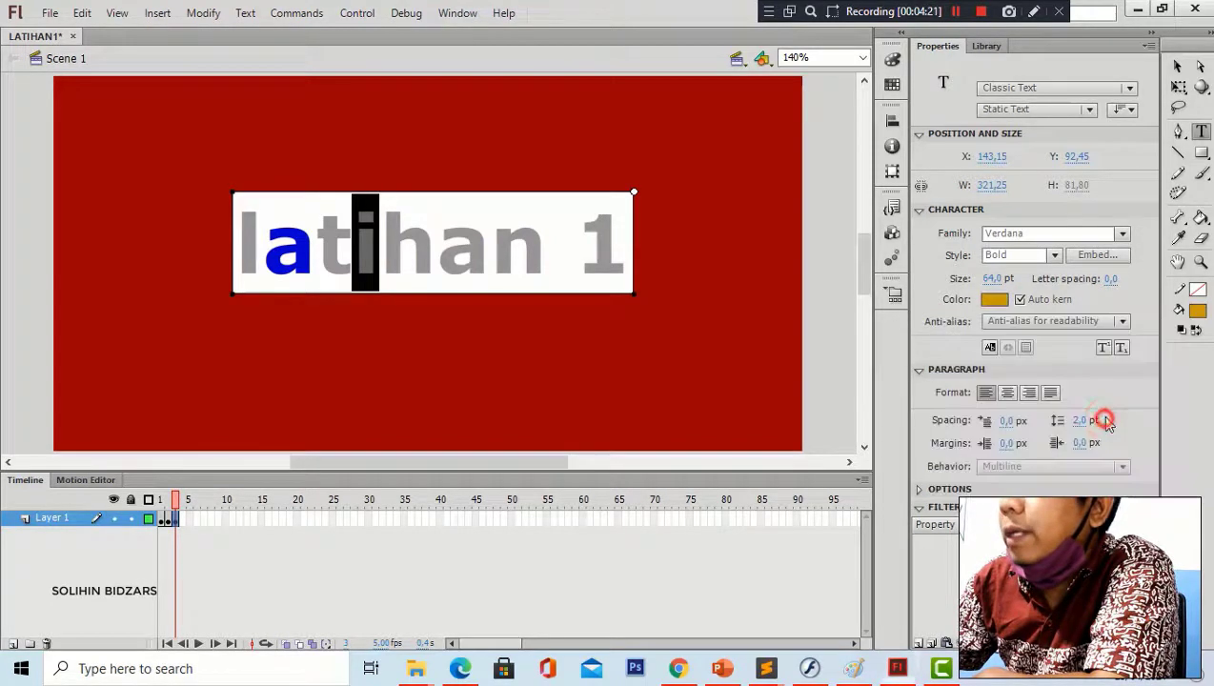
- Insert a keyframe at frame 4 and color the second letter "a" of "latihan 1" bright blue
{"action": "right_click", "coordinate": [184, 523]}
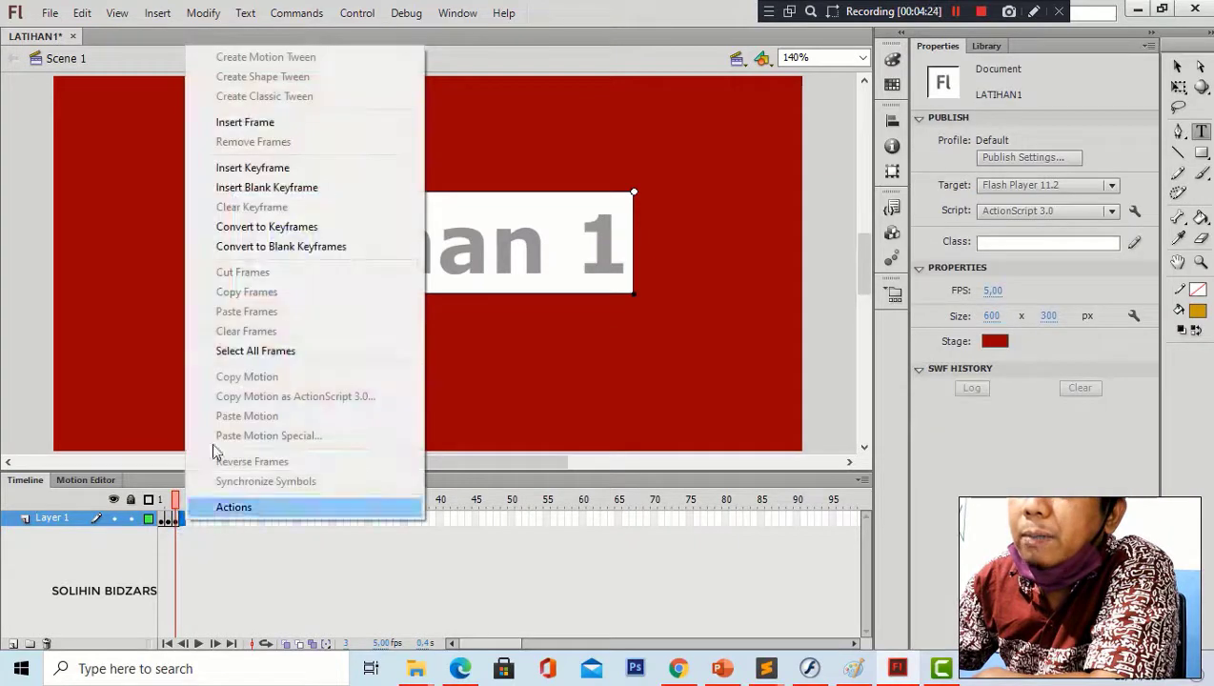
{"action": "left_click", "coordinate": [256, 168]}
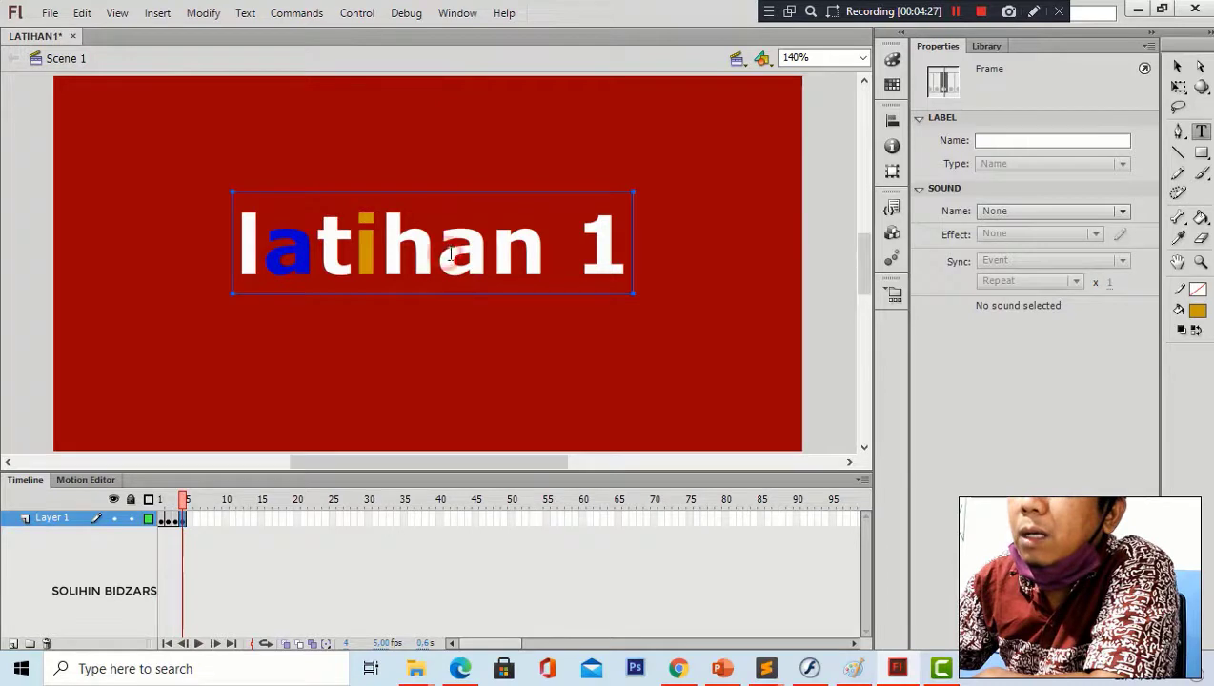
{"action": "left_click_drag", "start_coordinate": [451, 254], "coordinate": [489, 256]}
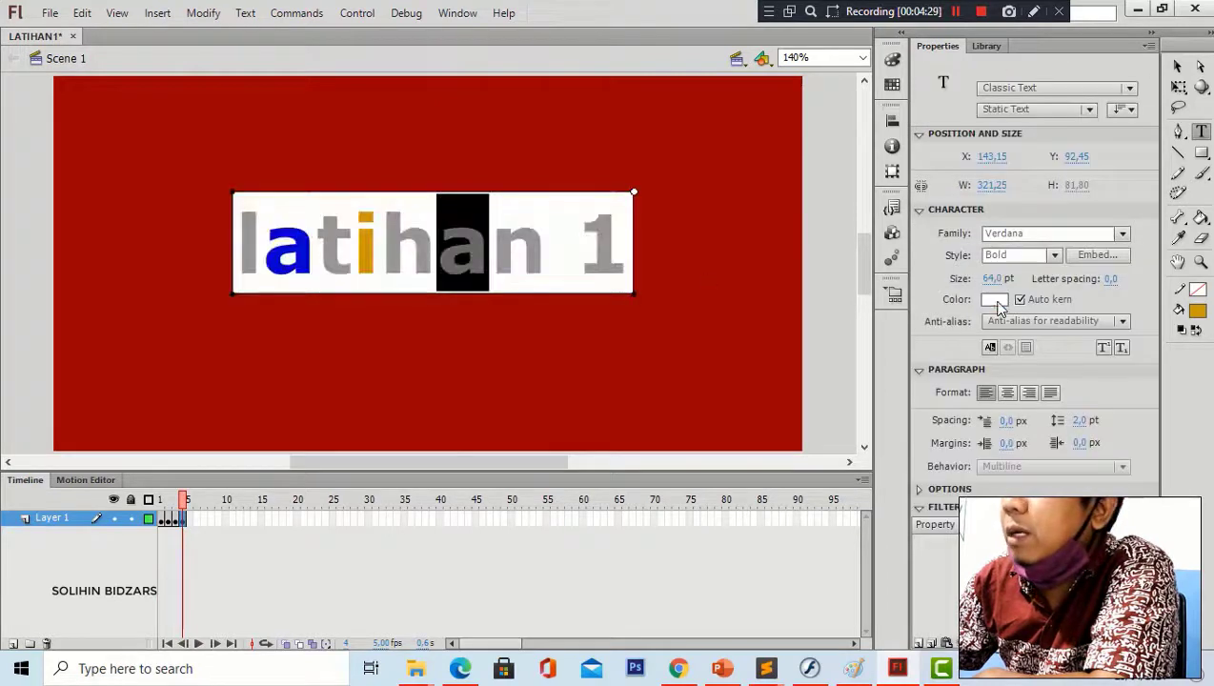
{"action": "left_click", "coordinate": [996, 301]}
{"action": "left_click", "coordinate": [952, 441]}
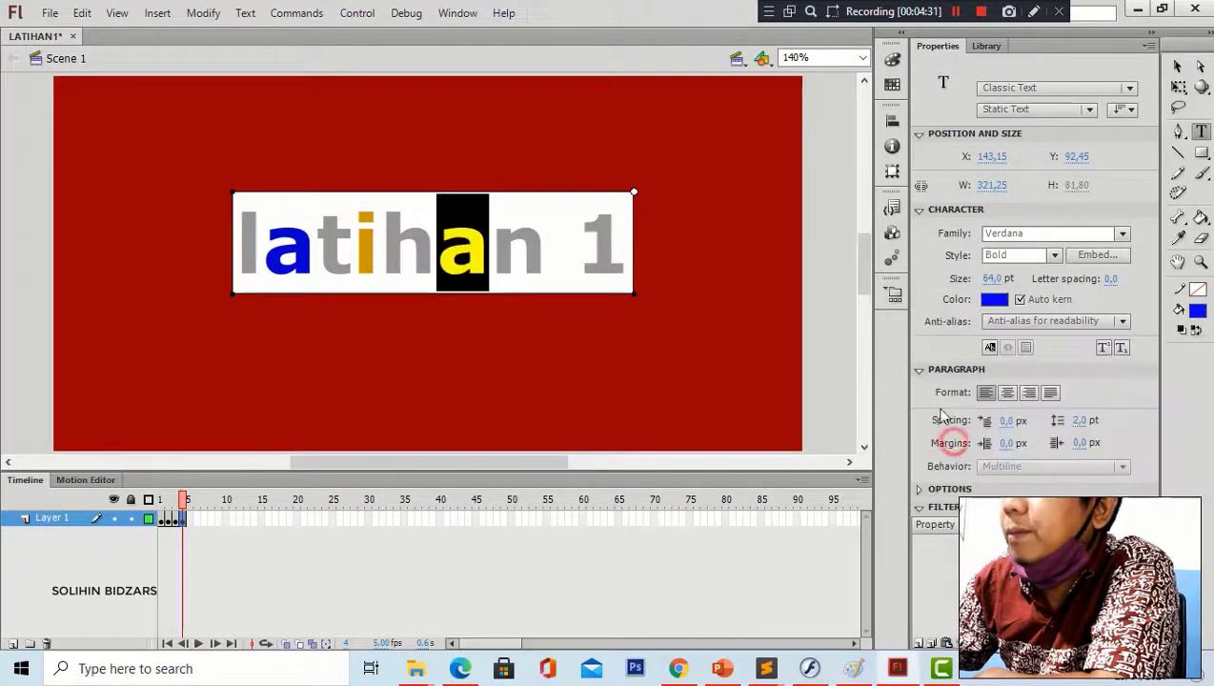
- Insert a keyframe at frame 5 and color the digit "1" of "latihan 1" magenta-pink
{"action": "left_click", "coordinate": [192, 522]}
{"action": "right_click", "coordinate": [190, 521]}
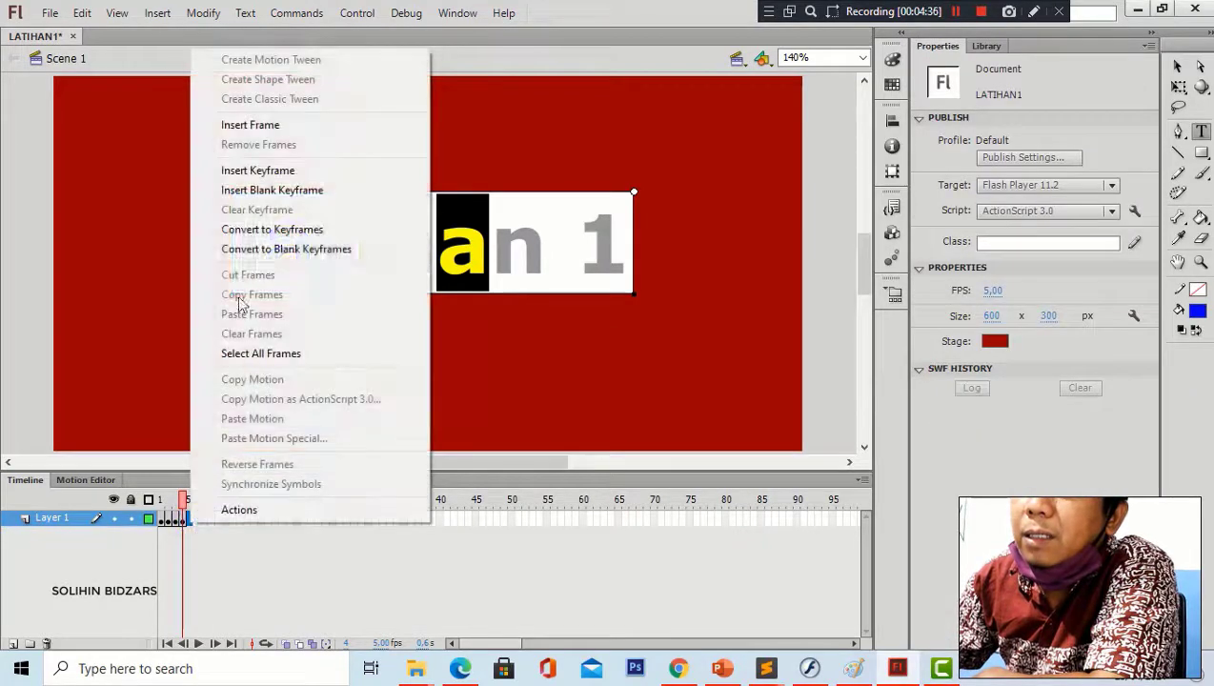
{"action": "left_click", "coordinate": [295, 172]}
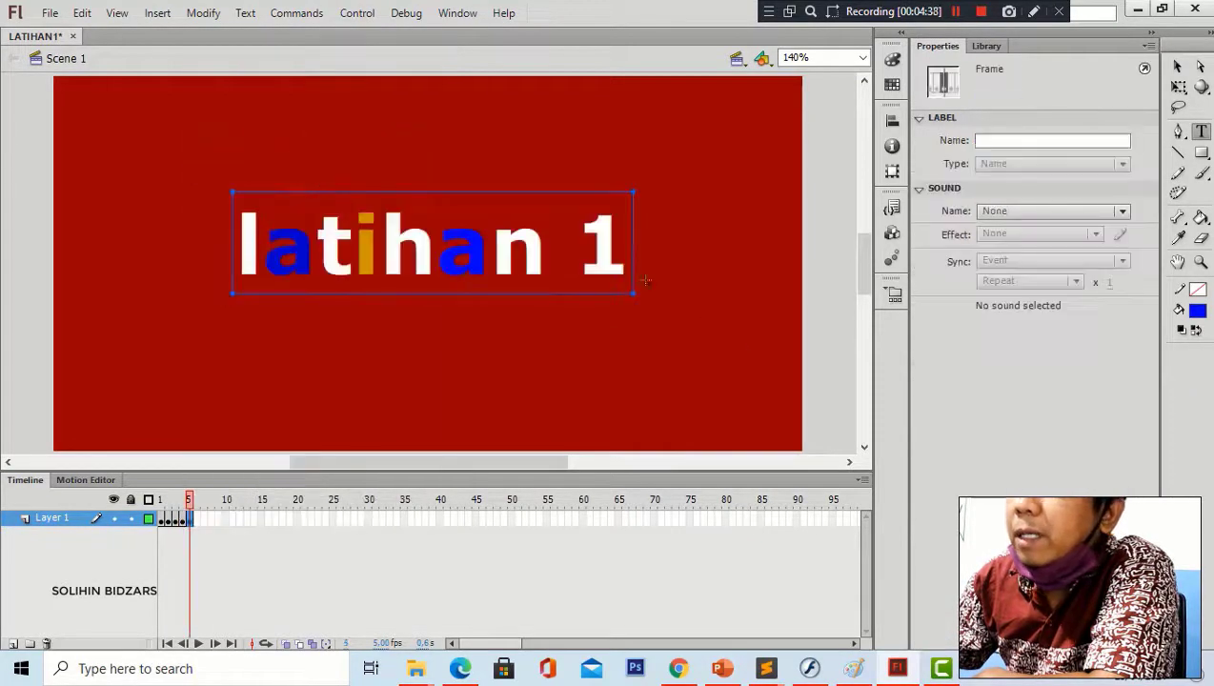
{"action": "double_click", "coordinate": [589, 245]}
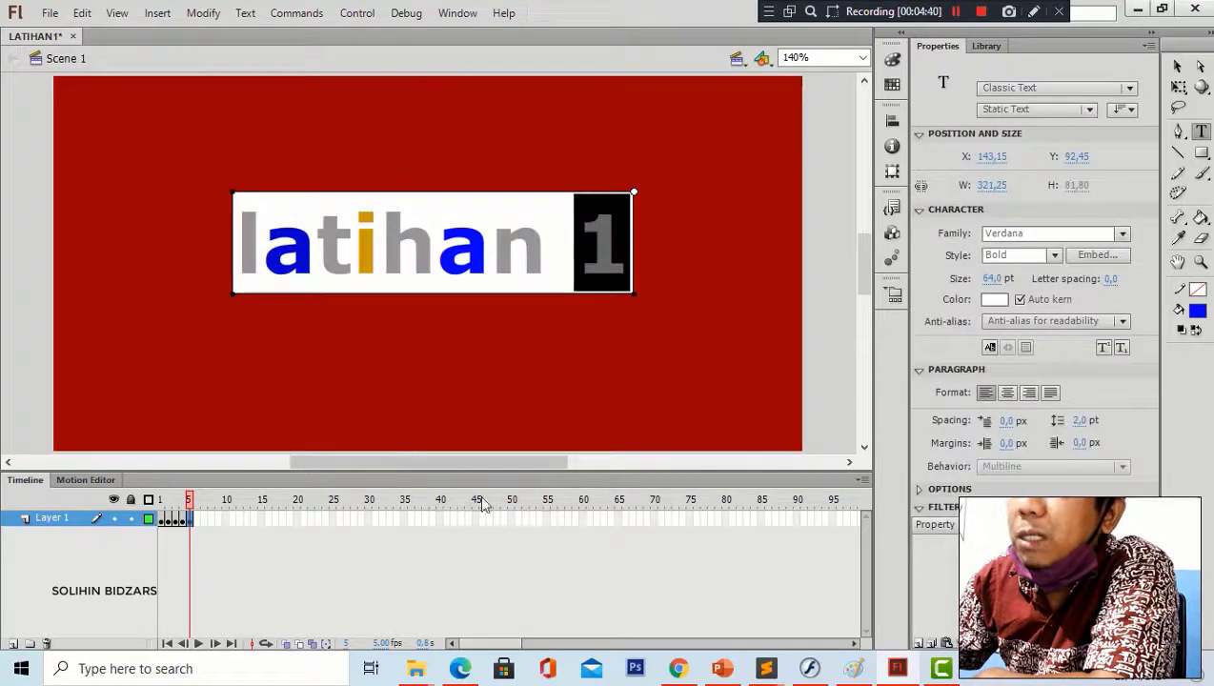
{"action": "left_click", "coordinate": [994, 299]}
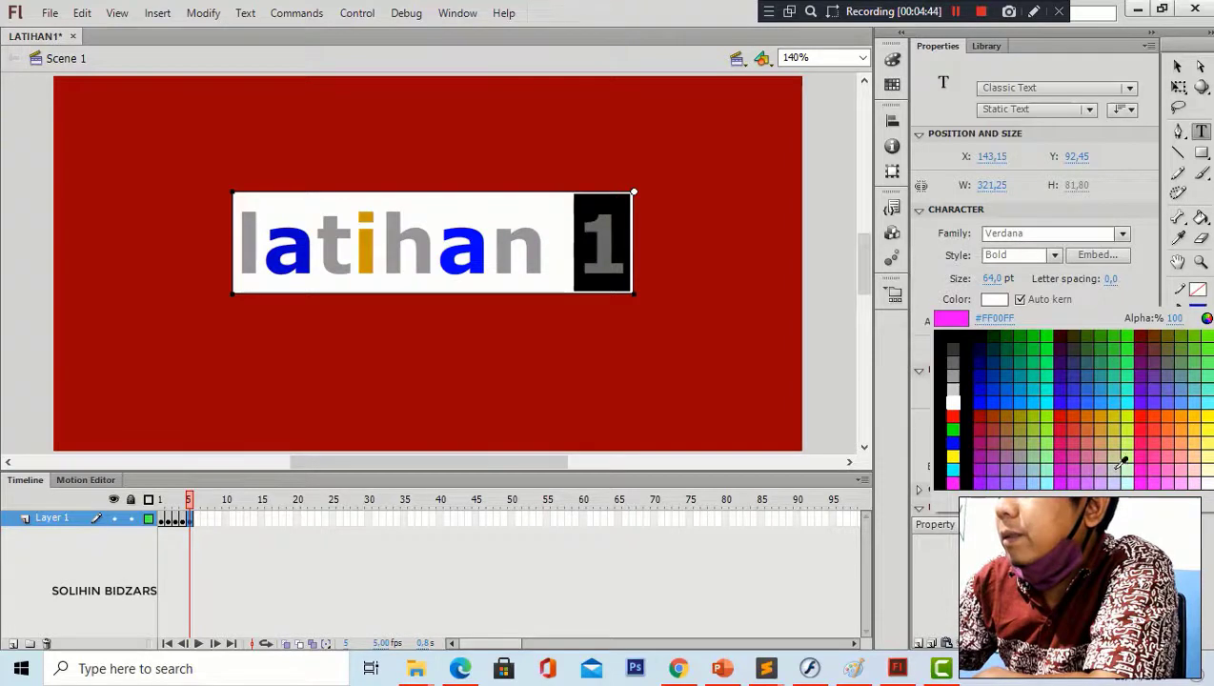
{"action": "left_click", "coordinate": [1148, 461]}
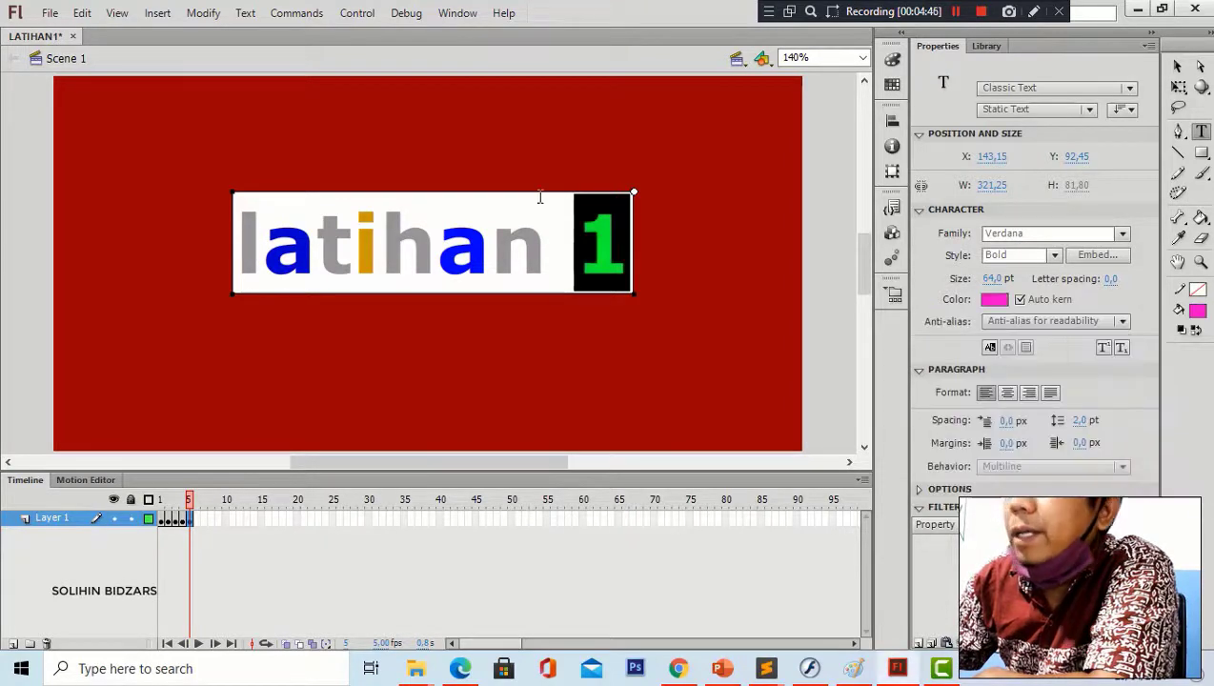
- Extend Layer 1 to frame 10 by inserting a regular frame there
{"action": "left_click", "coordinate": [226, 519]}
{"action": "right_click", "coordinate": [227, 519]}
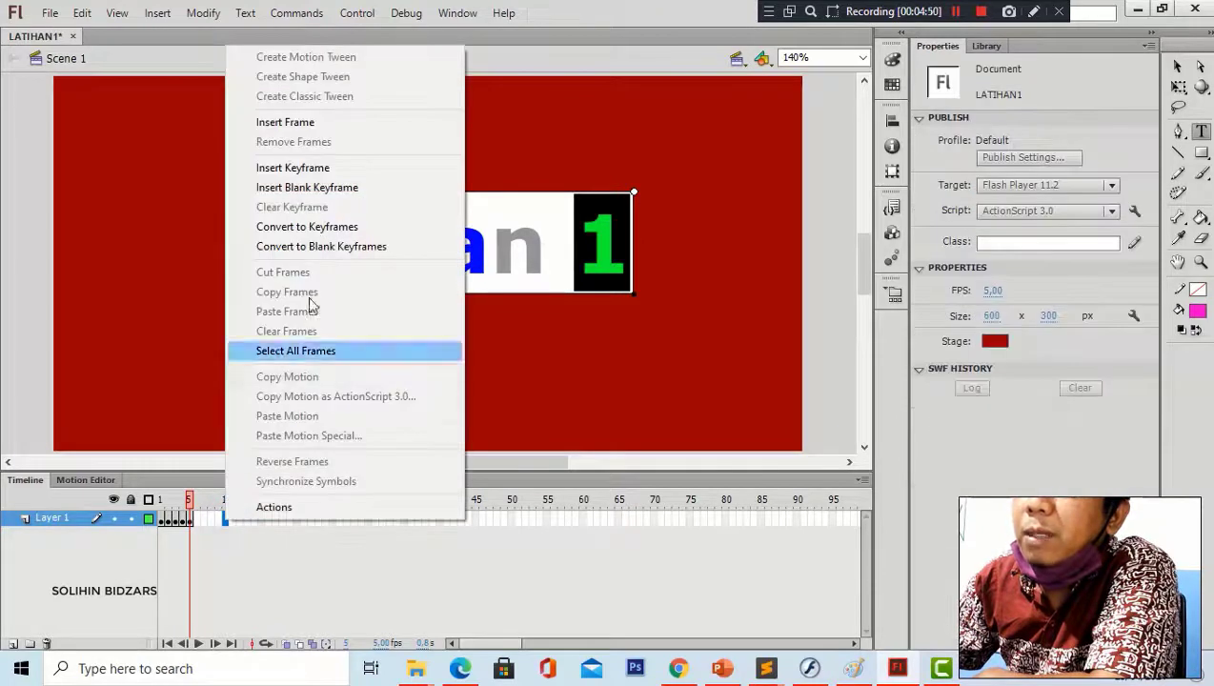
{"action": "left_click", "coordinate": [323, 122]}
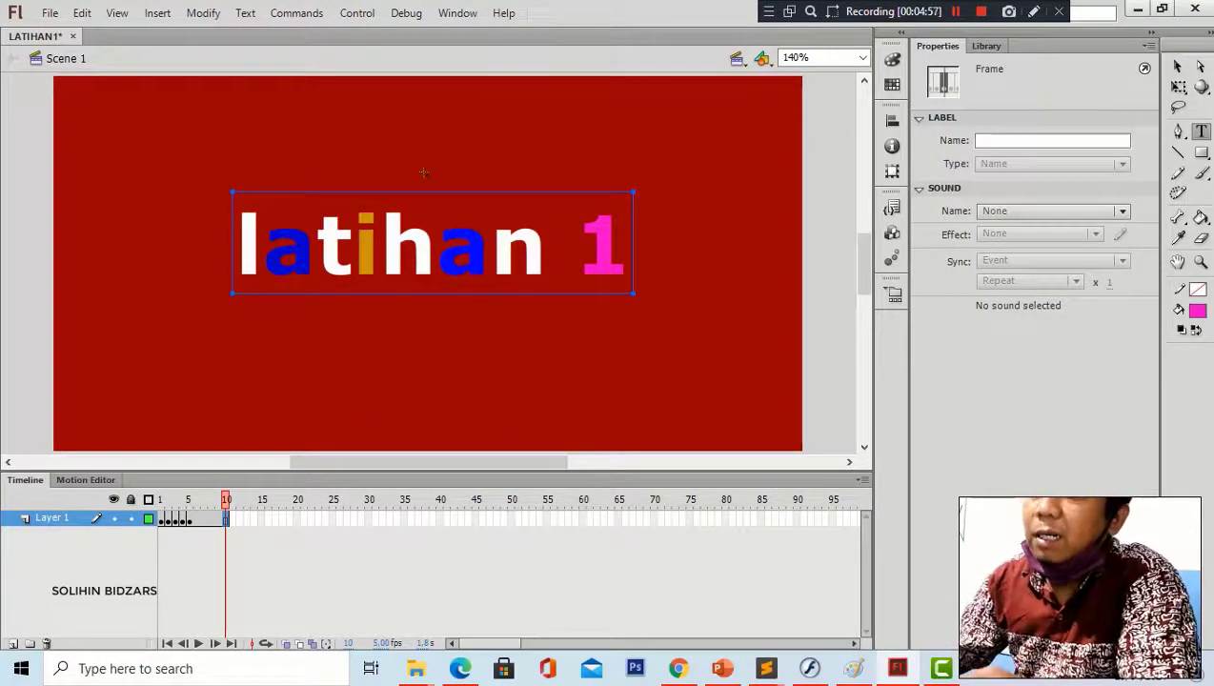
- Test the movie in Flash Professional and move the preview window over the stage to watch the animation
{"action": "left_click", "coordinate": [359, 15]}
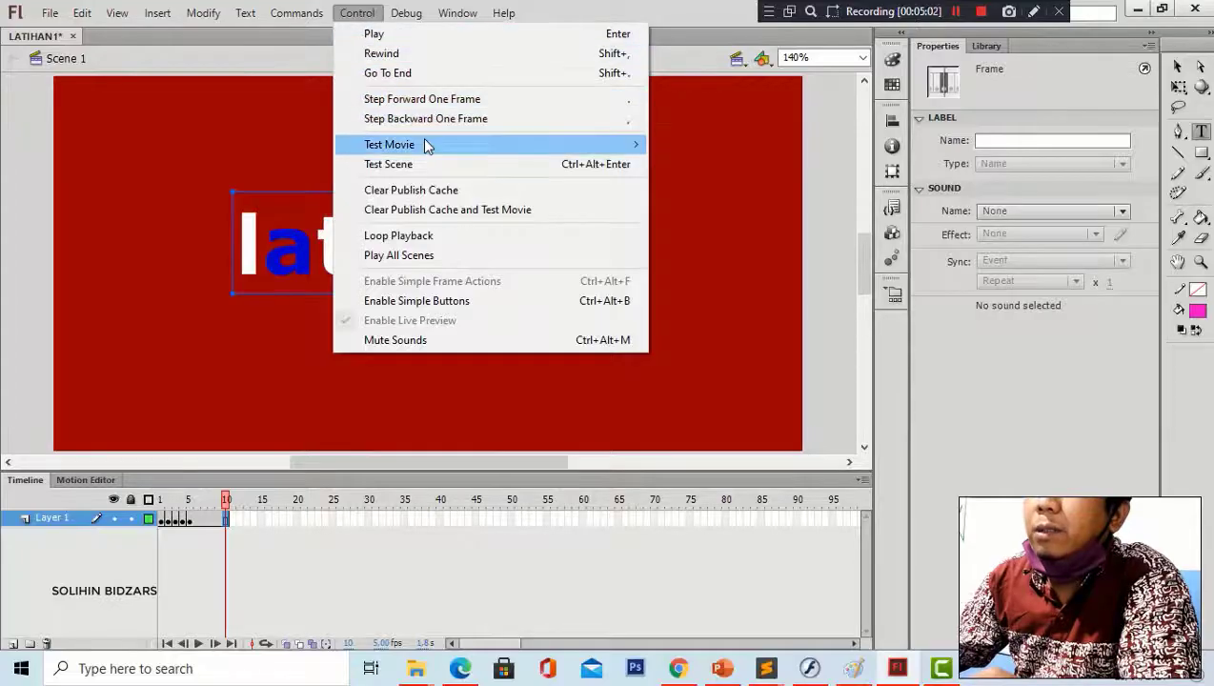
{"action": "mouse_move", "coordinate": [426, 145]}
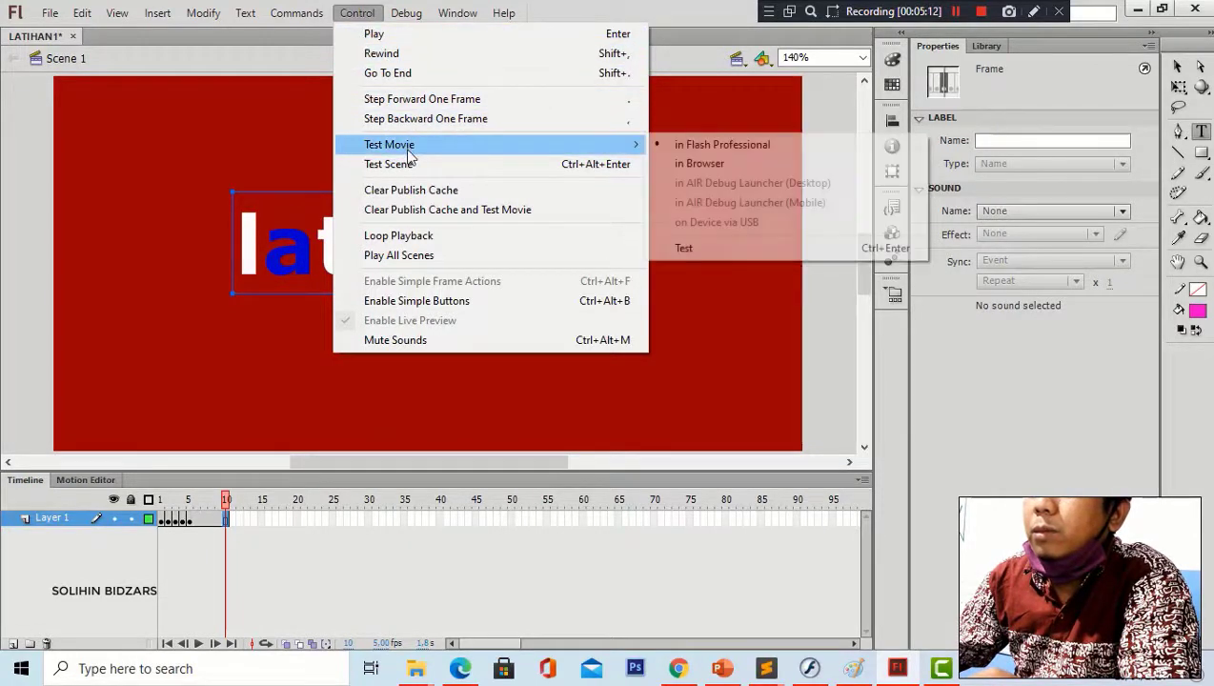
{"action": "left_click", "coordinate": [703, 146]}
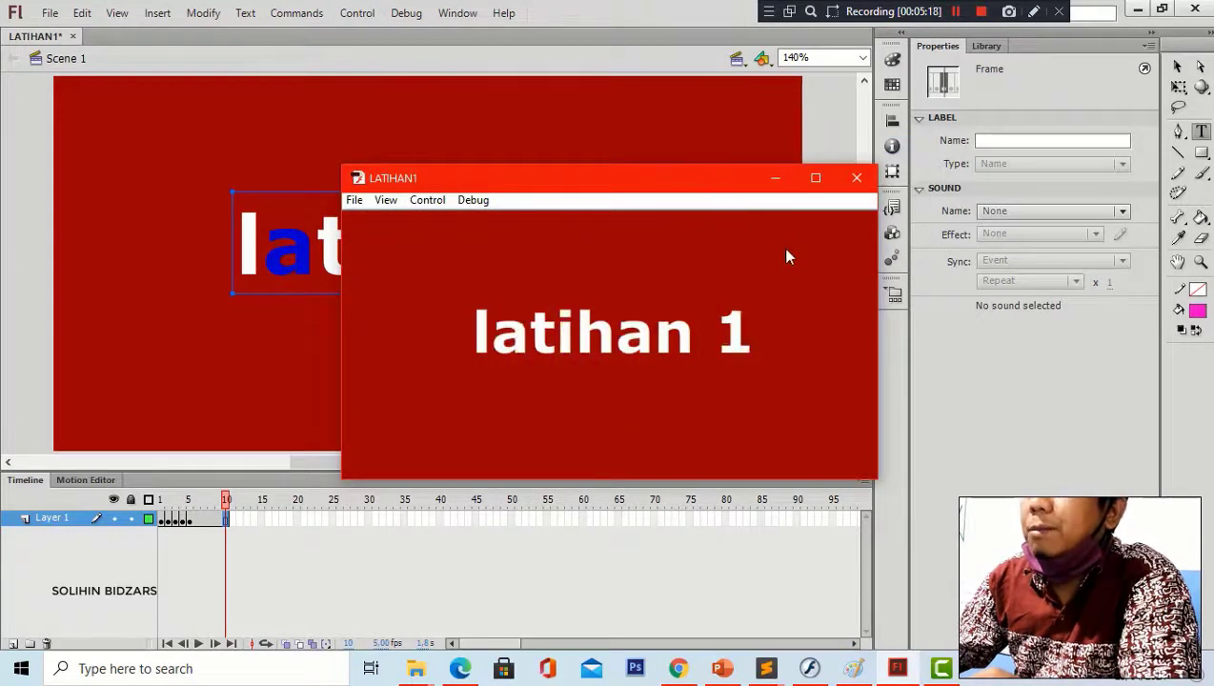
{"action": "left_click_drag", "start_coordinate": [700, 184], "coordinate": [548, 159]}
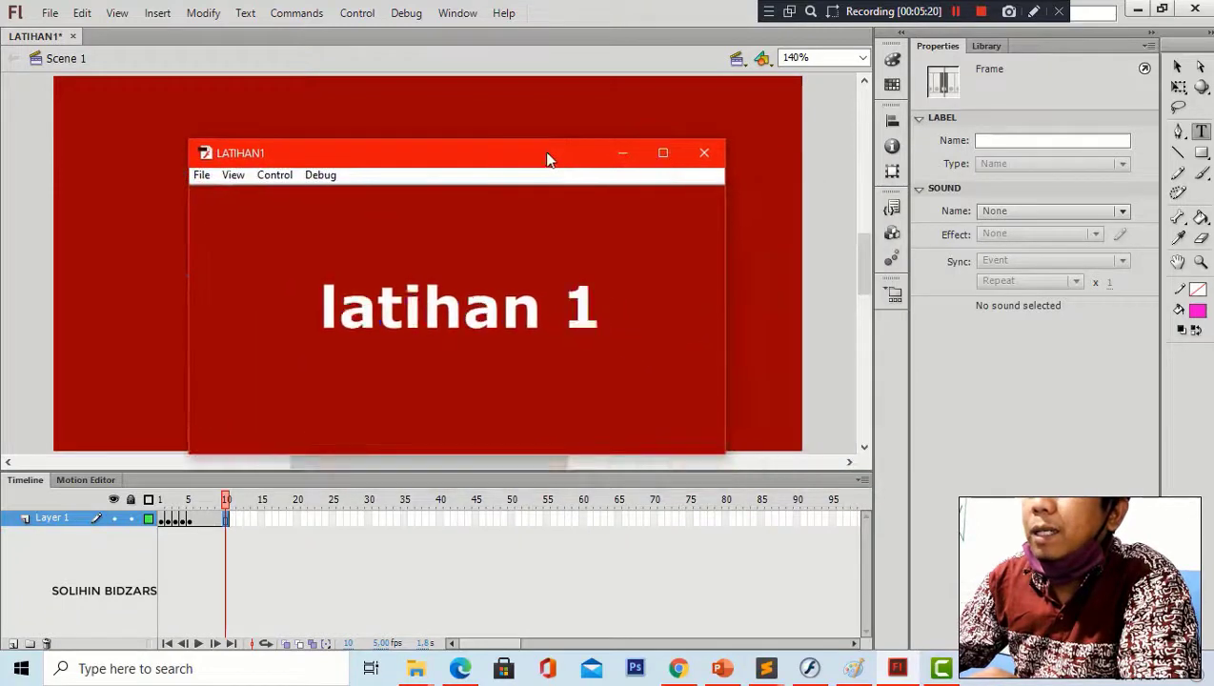